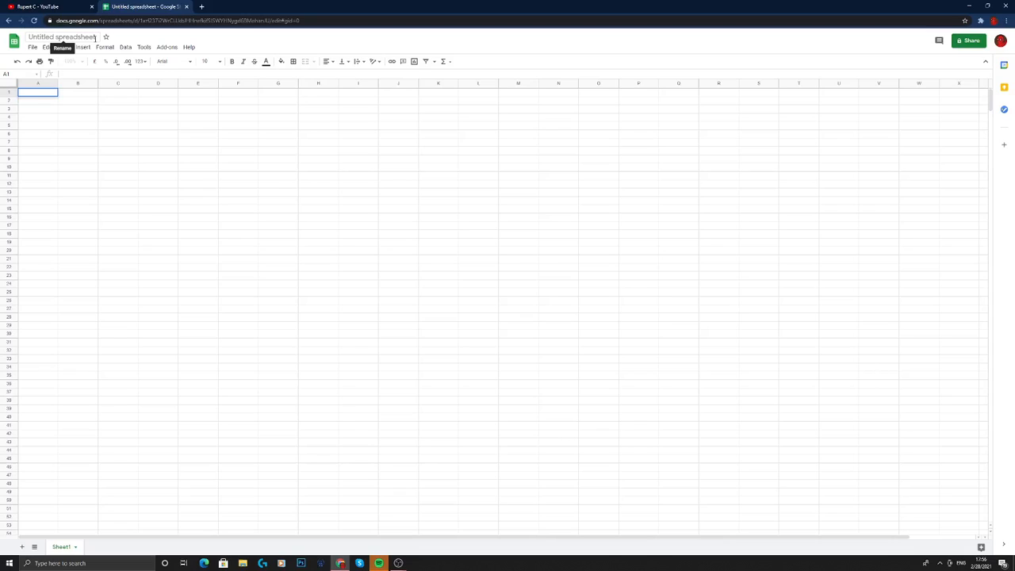
pyautogui.click(95, 38)
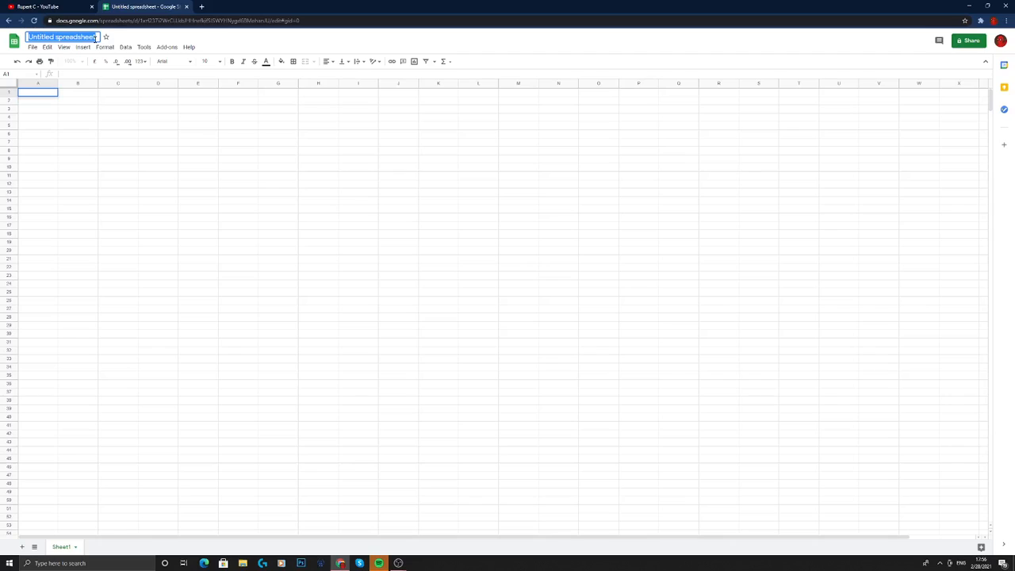
pyautogui.press('BackSpace')
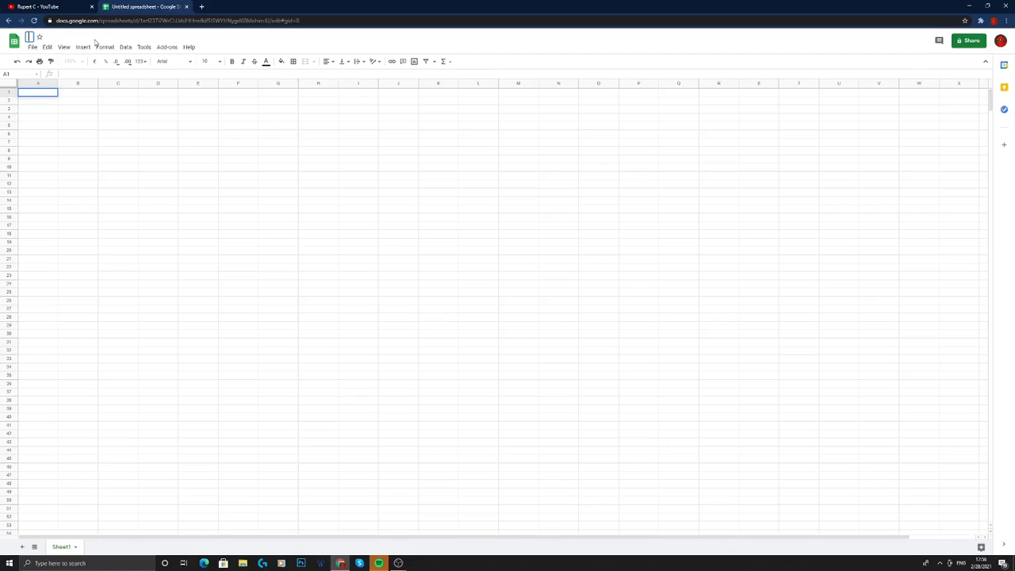
pyautogui.click(399, 563)
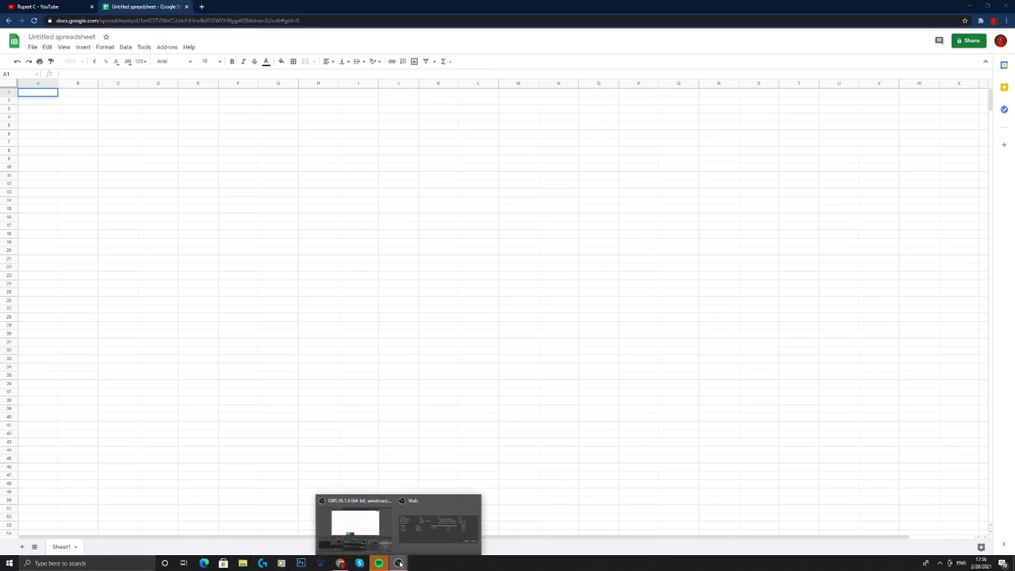
pyautogui.click(355, 525)
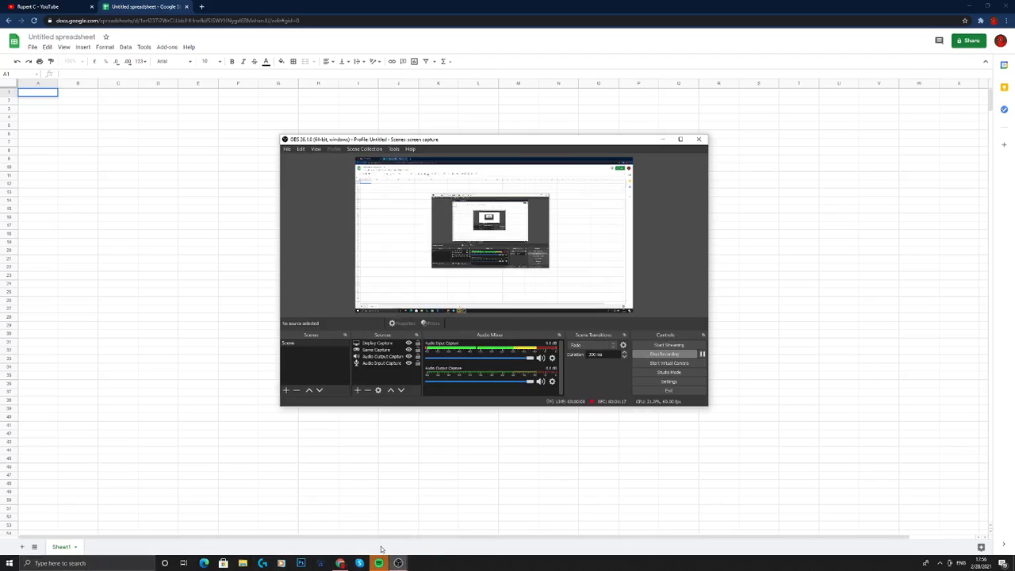
pyautogui.click(516, 50)
# Step: Rename the untitled spreadsheet to "Youtube tortrial"
pyautogui.click(80, 36)
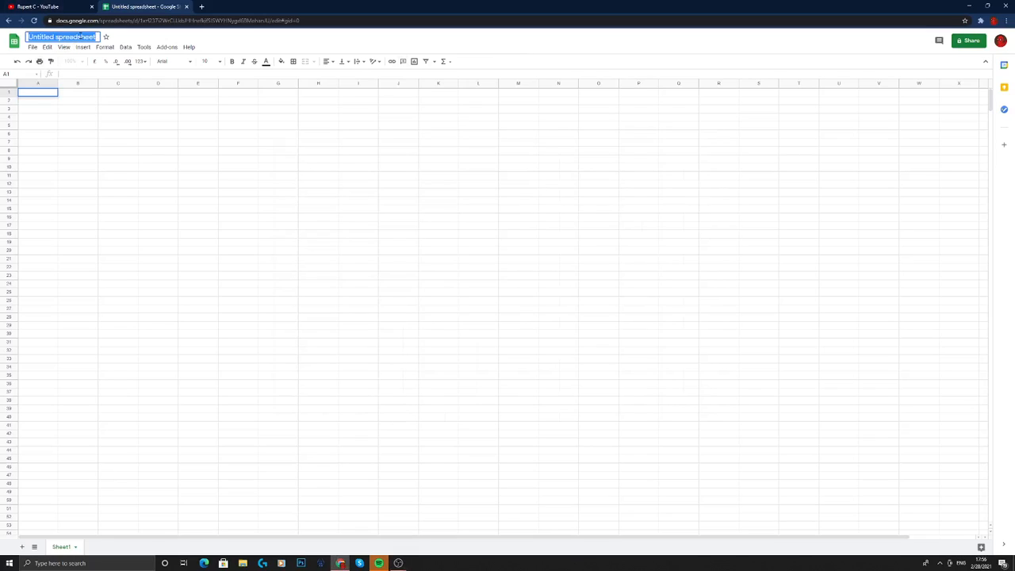
pyautogui.press('BackSpace')
pyautogui.write('Youtube')
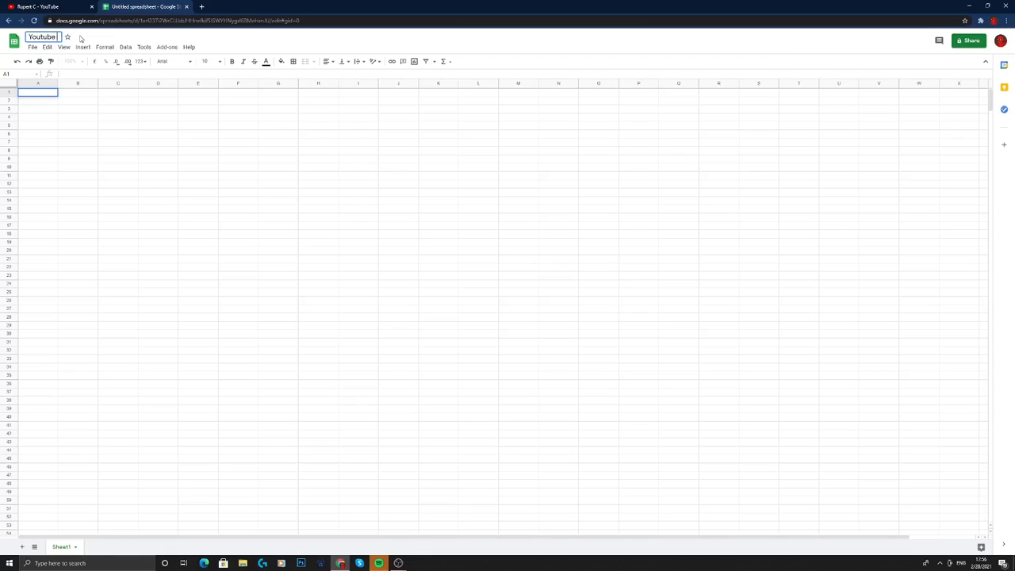
pyautogui.write(' tortrial')
pyautogui.press('Return')
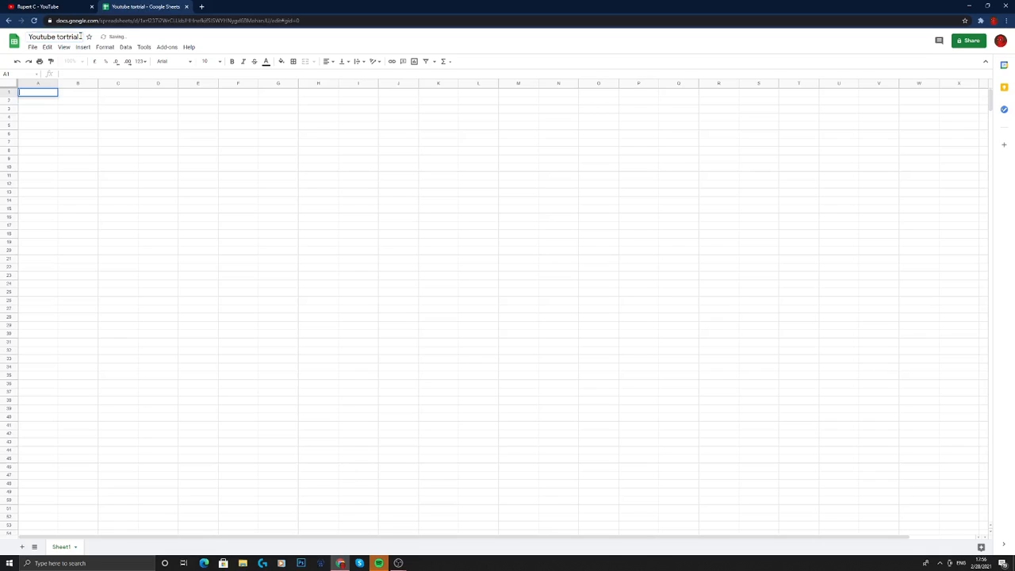
# Step: Try to replace the word "tortrial" in the spreadsheet's title with "statics"
pyautogui.doubleClick(68, 37)
pyautogui.rightClick(65, 36)
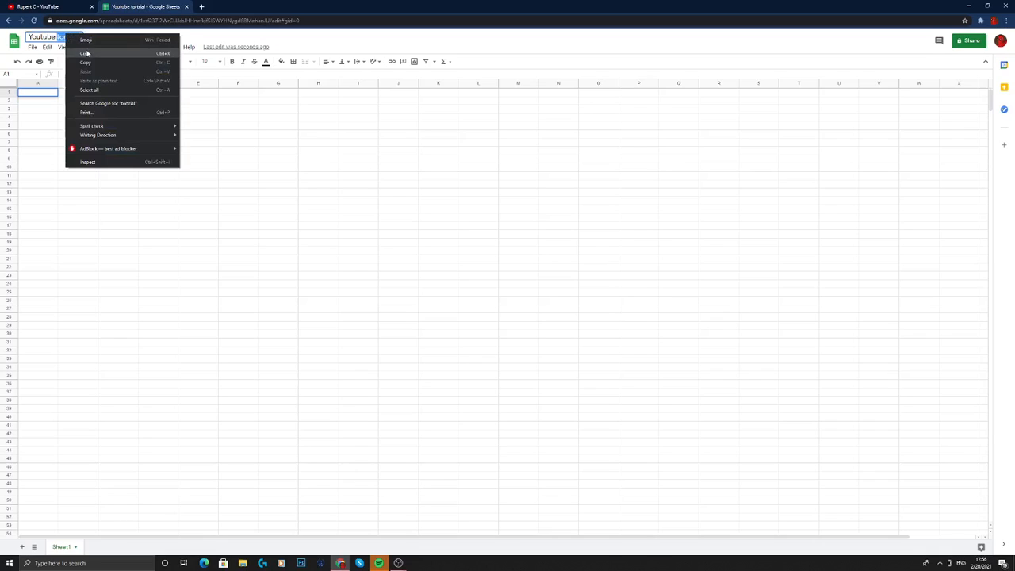
pyautogui.press('Escape')
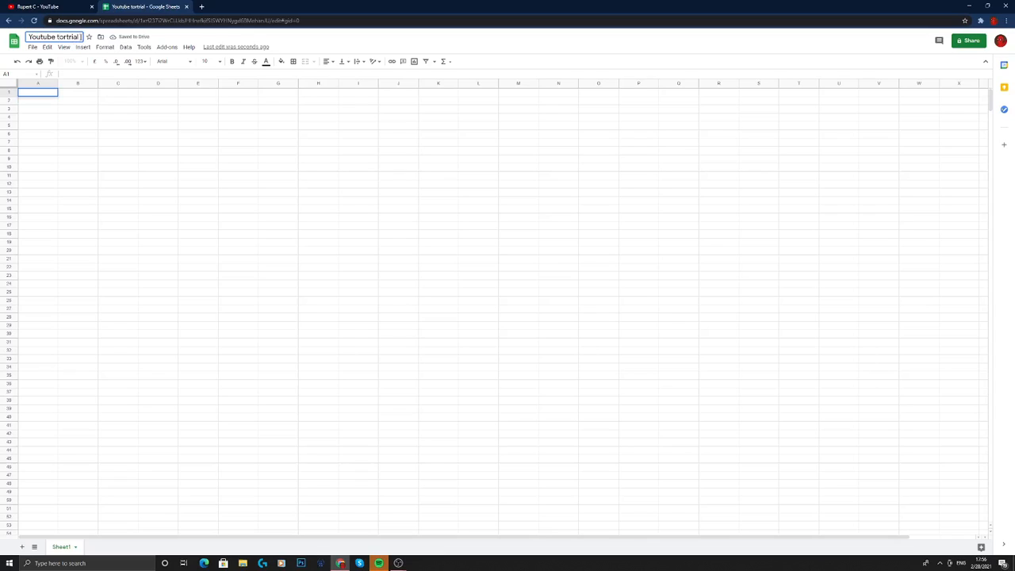
pyautogui.press('BackSpace')
pyautogui.press('BackSpace')
pyautogui.press('BackSpace')
pyautogui.press('BackSpace')
pyautogui.press('BackSpace')
pyautogui.press('BackSpace')
pyautogui.write('statics')
# Step: Clear the spreadsheet's title and rename it to "Statitics" followed by the channel owner's name
pyautogui.press('BackSpace')
pyautogui.press('BackSpace')
pyautogui.press('BackSpace')
pyautogui.press('BackSpace')
pyautogui.press('BackSpace')
pyautogui.press('BackSpace')
pyautogui.press('BackSpace')
pyautogui.press('BackSpace')
pyautogui.press('BackSpace')
pyautogui.press('BackSpace')
pyautogui.press('BackSpace')
pyautogui.press('BackSpace')
pyautogui.press('BackSpace')
pyautogui.press('BackSpace')
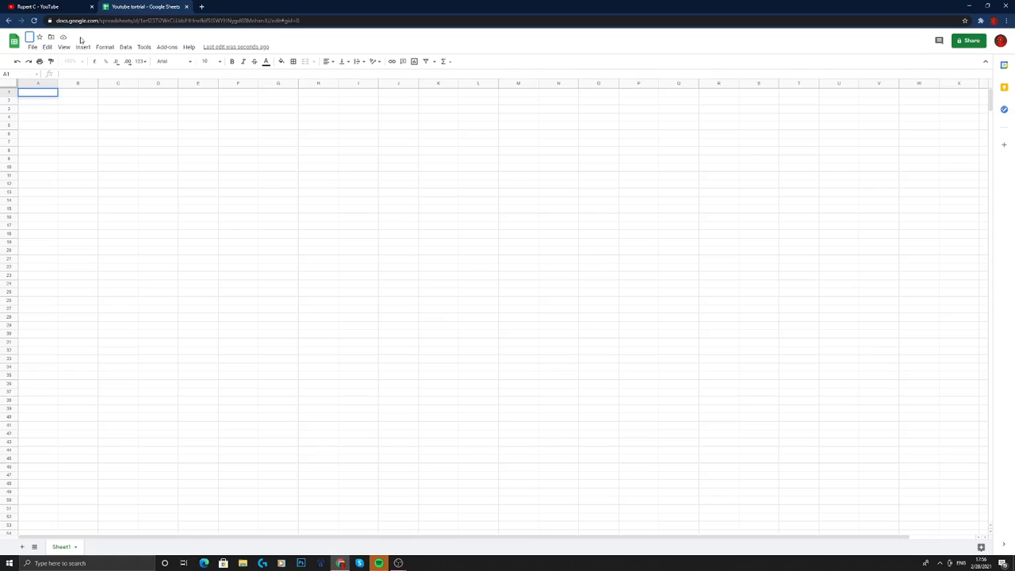
pyautogui.write('Statistics')
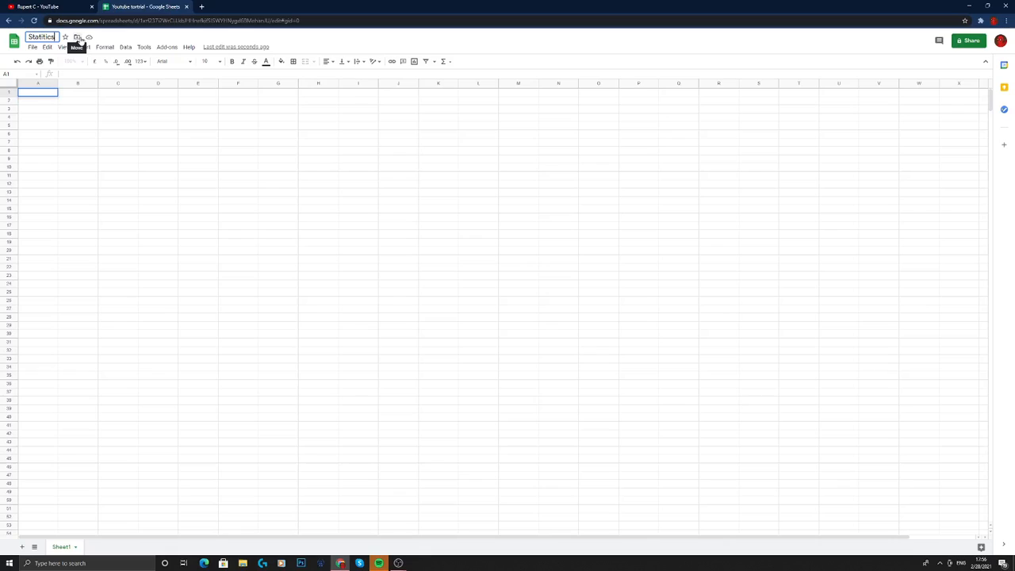
pyautogui.press('Return')
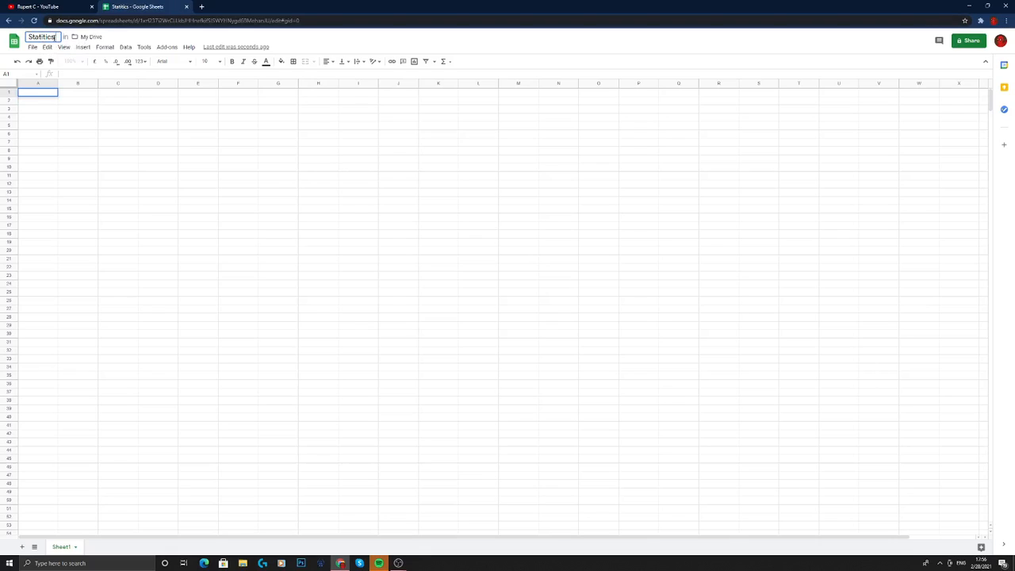
pyautogui.write('Rupert C')
pyautogui.press('Return')
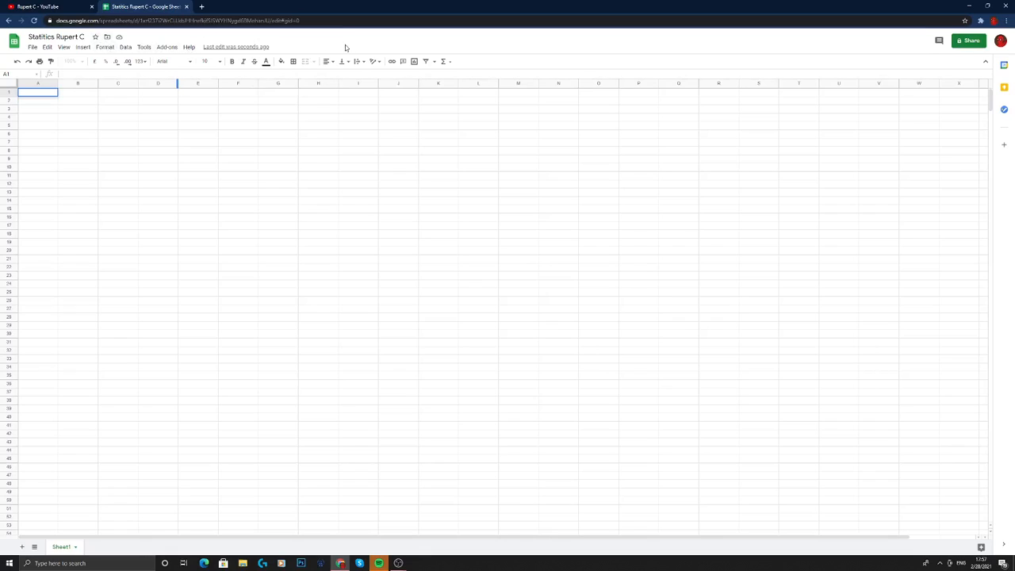
# Step: Insert a column chart and supply its data by entering the heading Views in A1 and 50% in A2
pyautogui.click(84, 47)
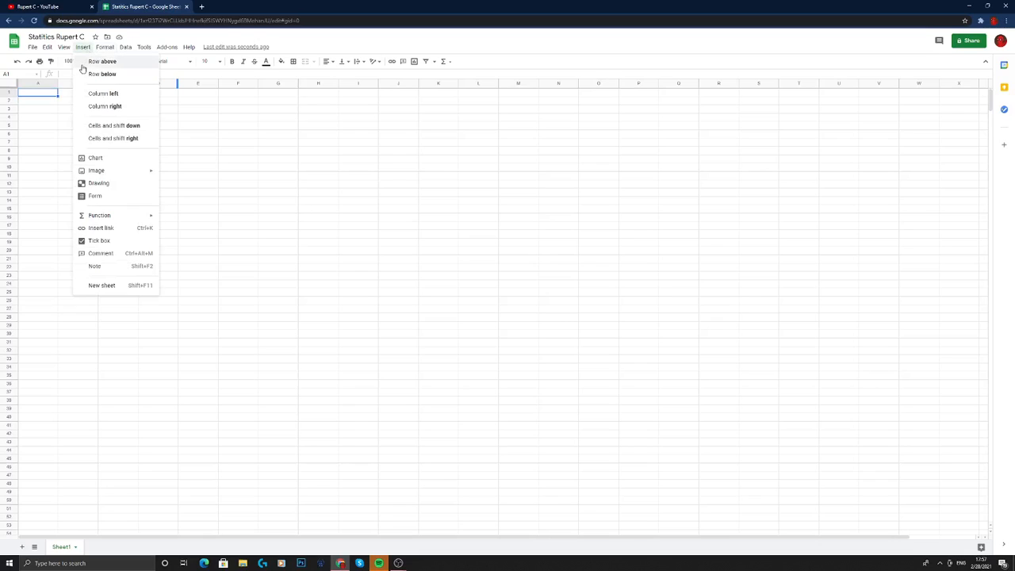
pyautogui.click(103, 158)
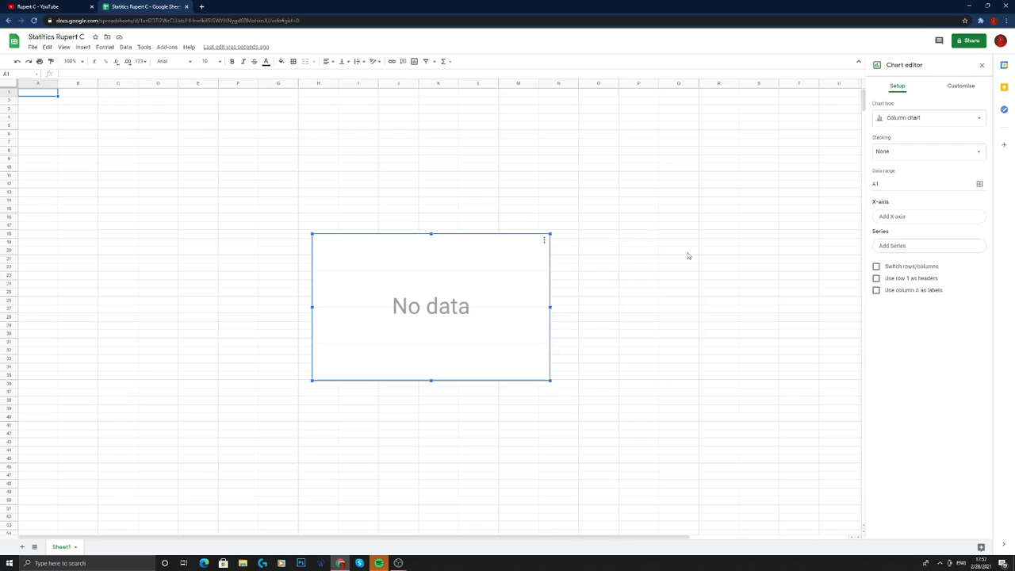
pyautogui.click(38, 96)
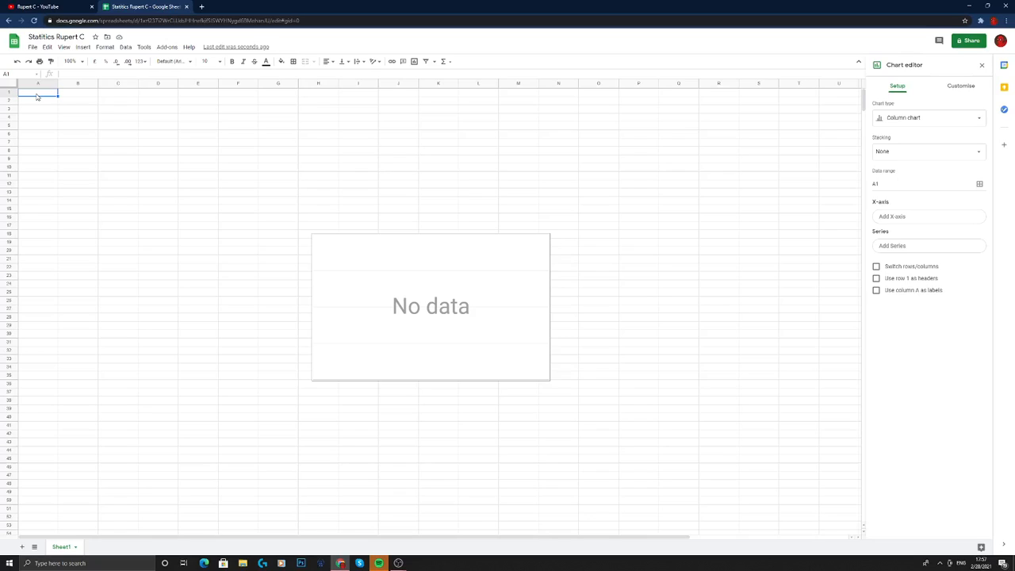
pyautogui.write('Views')
pyautogui.click(35, 100)
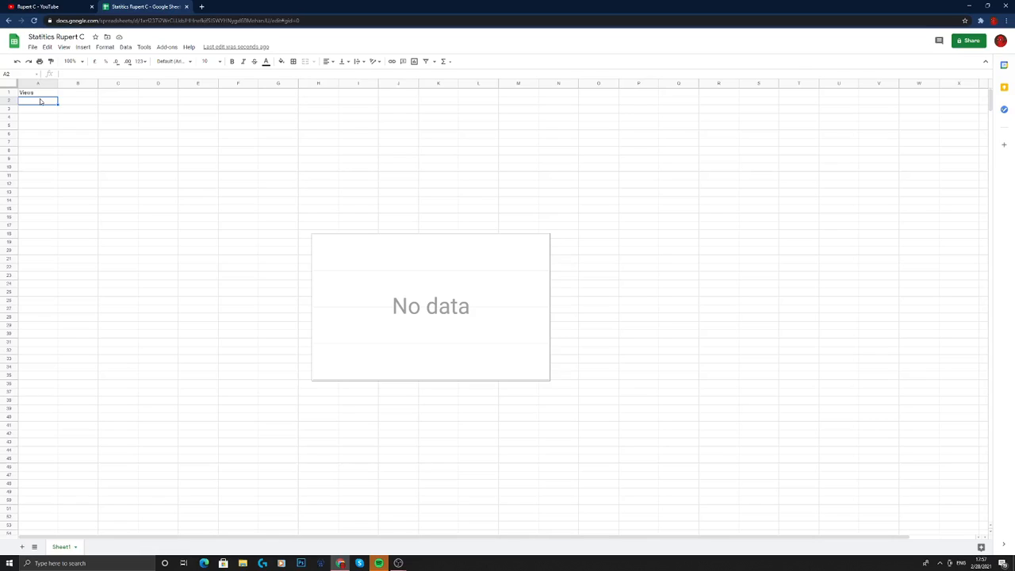
pyautogui.write('%50')
pyautogui.press('Return')
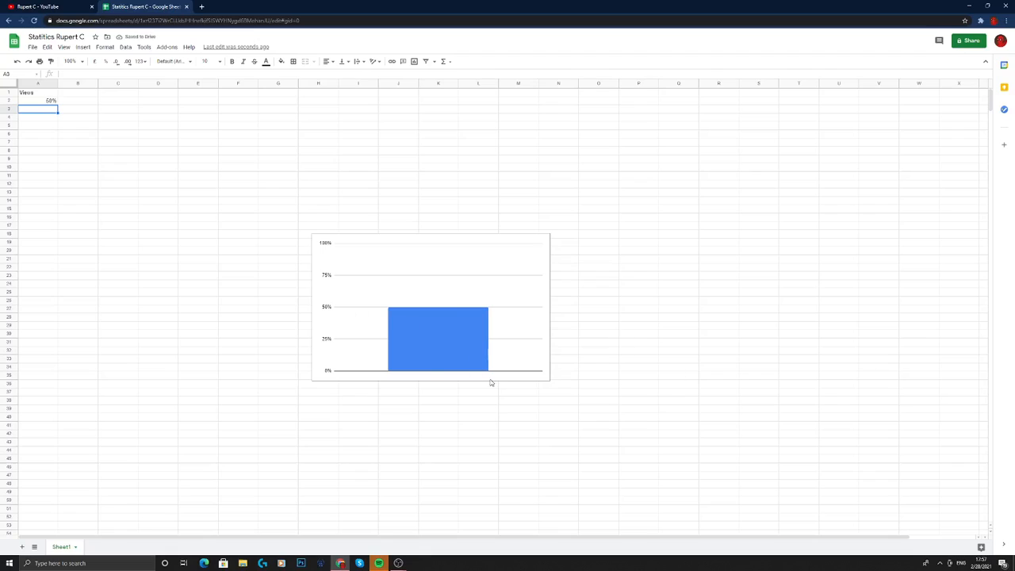
# Step: Change the column chart's type to Pie chart, trying the Doughnut chart first
pyautogui.click(482, 290)
pyautogui.doubleClick(512, 288)
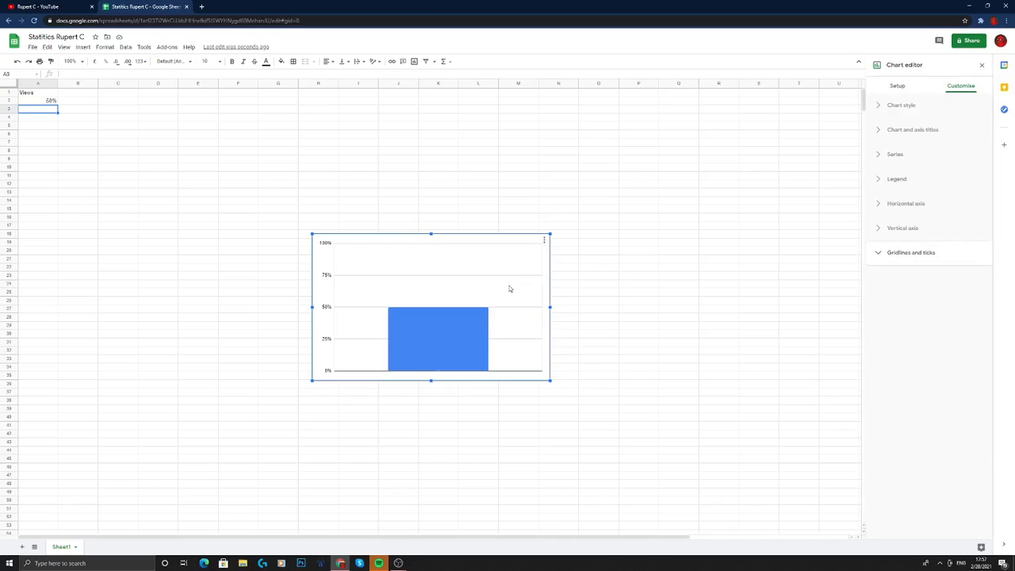
pyautogui.click(446, 275)
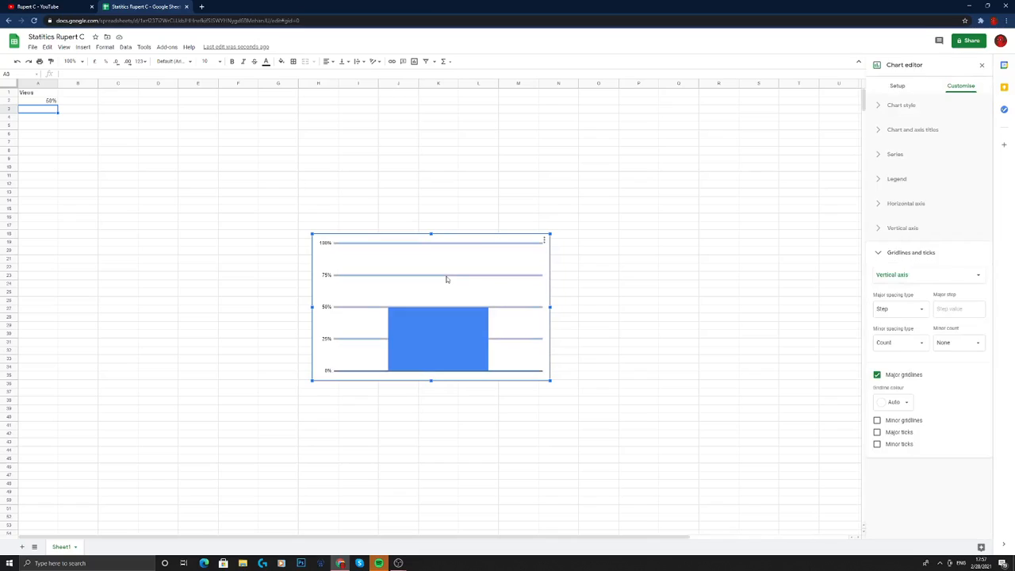
pyautogui.click(912, 88)
pyautogui.click(893, 124)
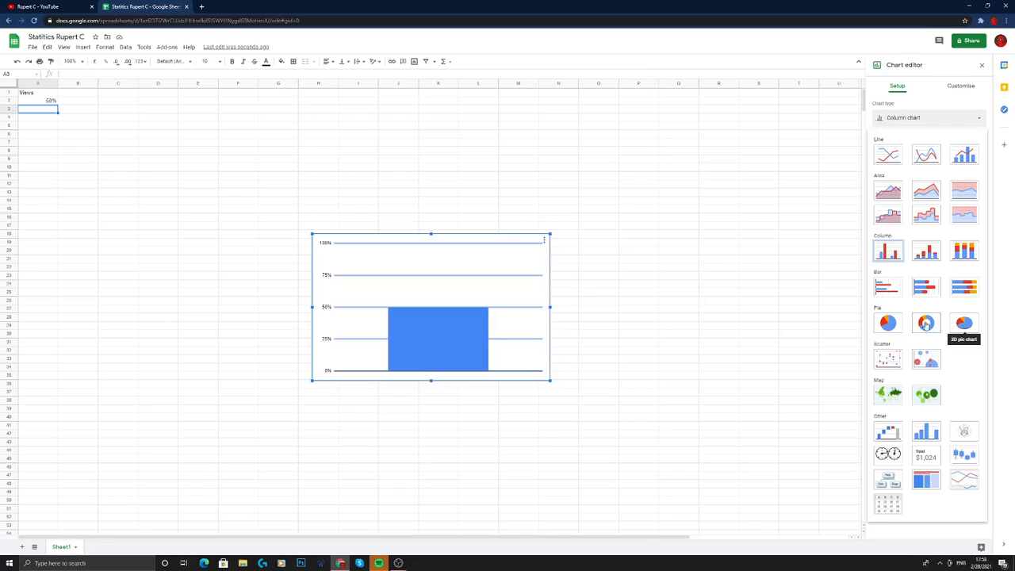
pyautogui.click(924, 324)
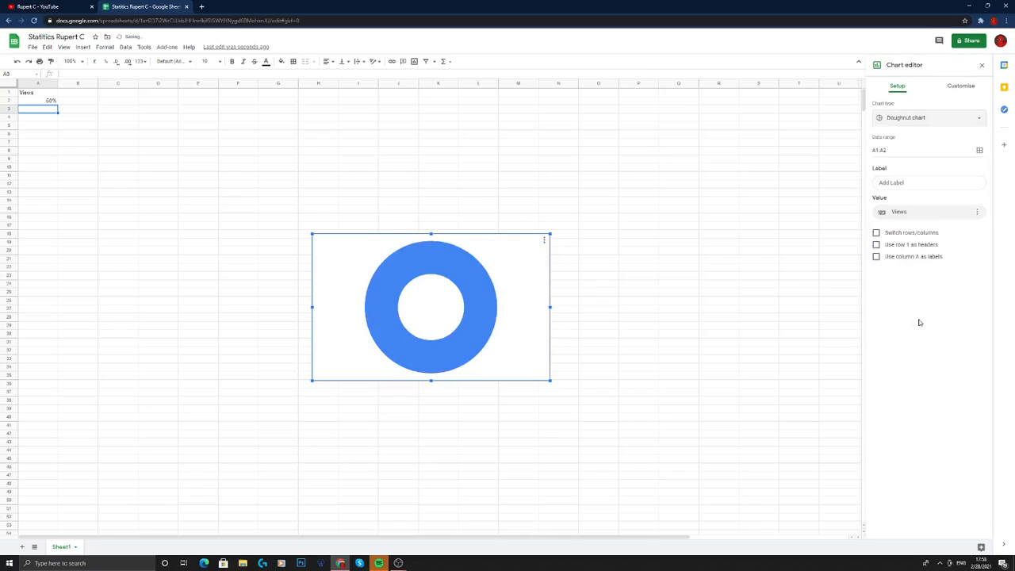
pyautogui.click(891, 116)
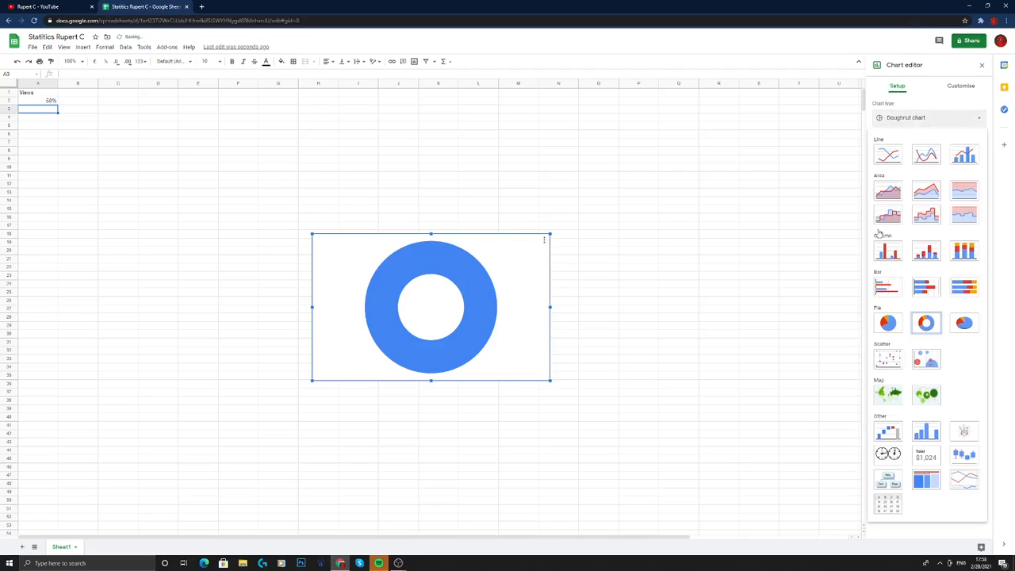
pyautogui.click(899, 335)
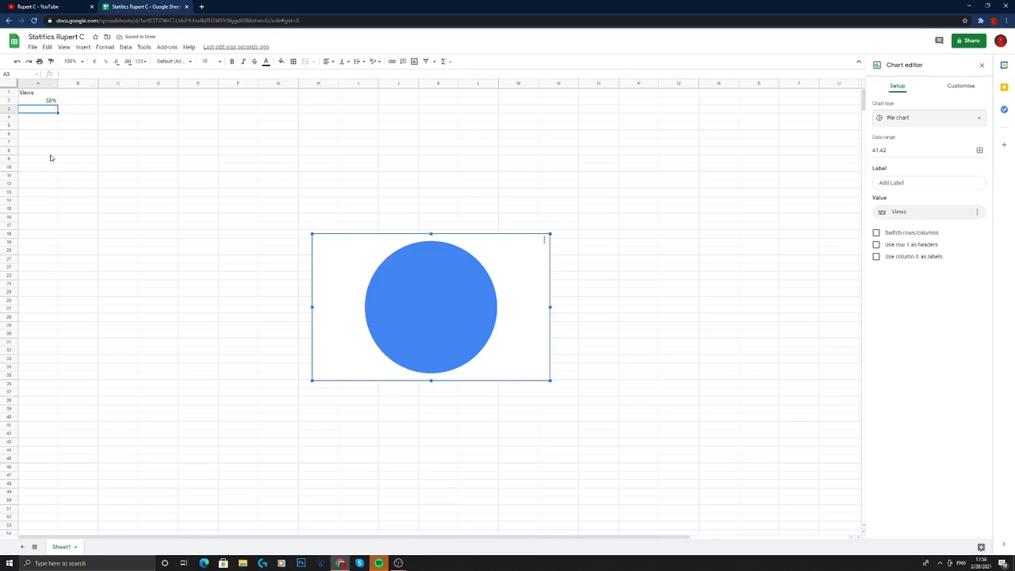
# Step: Label the 50% value by entering "Channel total views" in cell B2
pyautogui.click(68, 95)
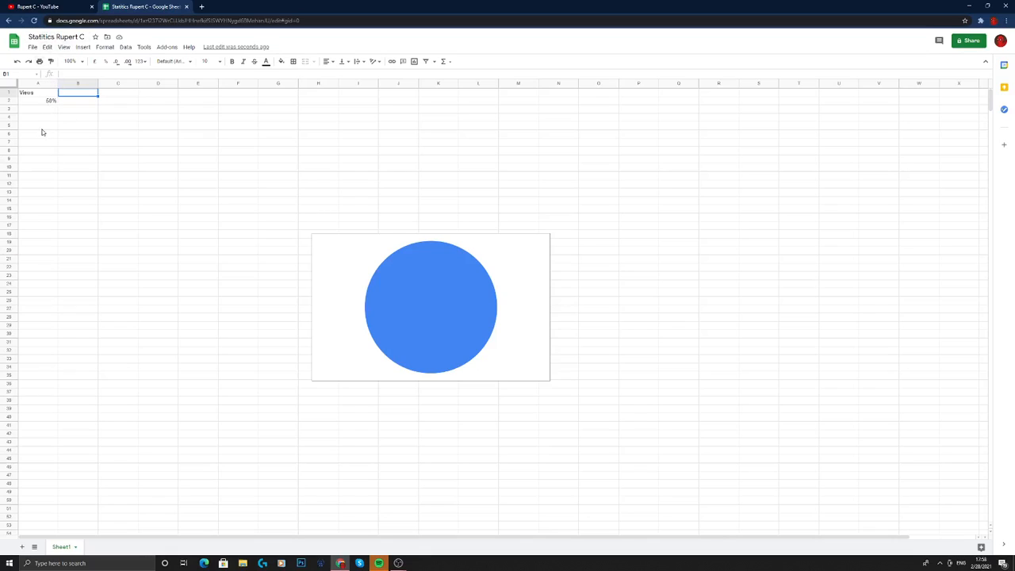
pyautogui.click(52, 110)
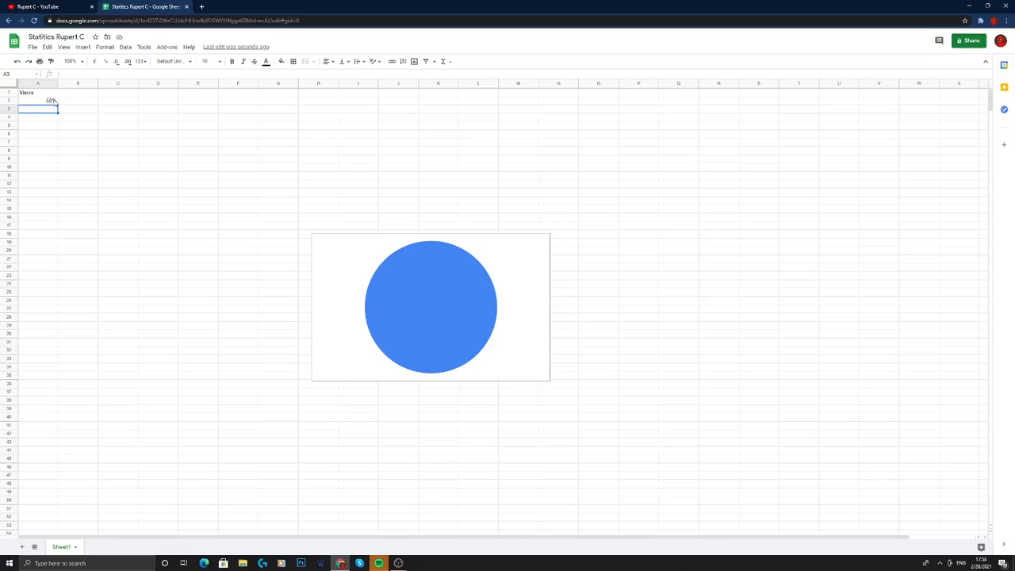
pyautogui.click(67, 99)
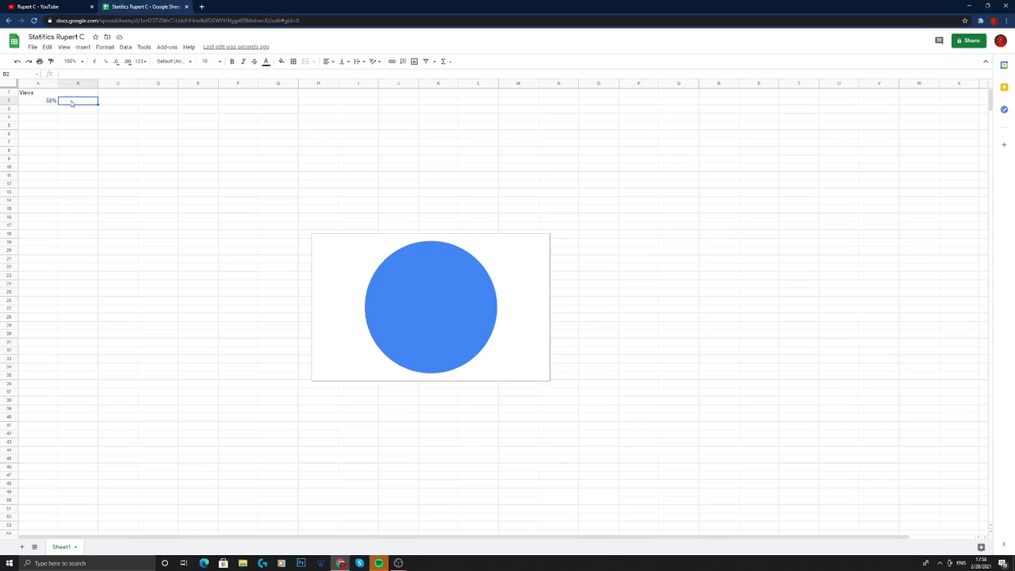
pyautogui.write('Channel total views')
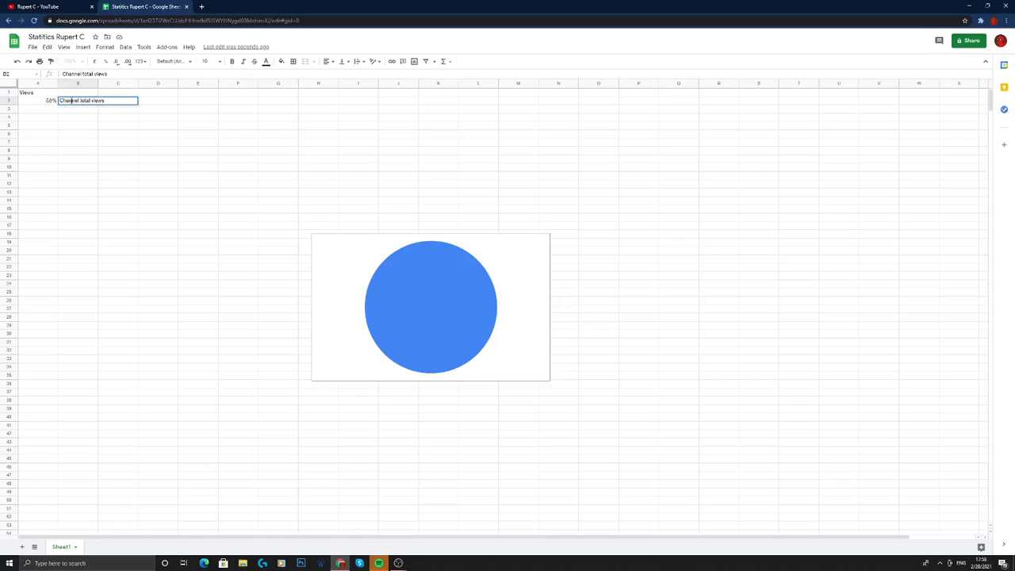
pyautogui.press('Return')
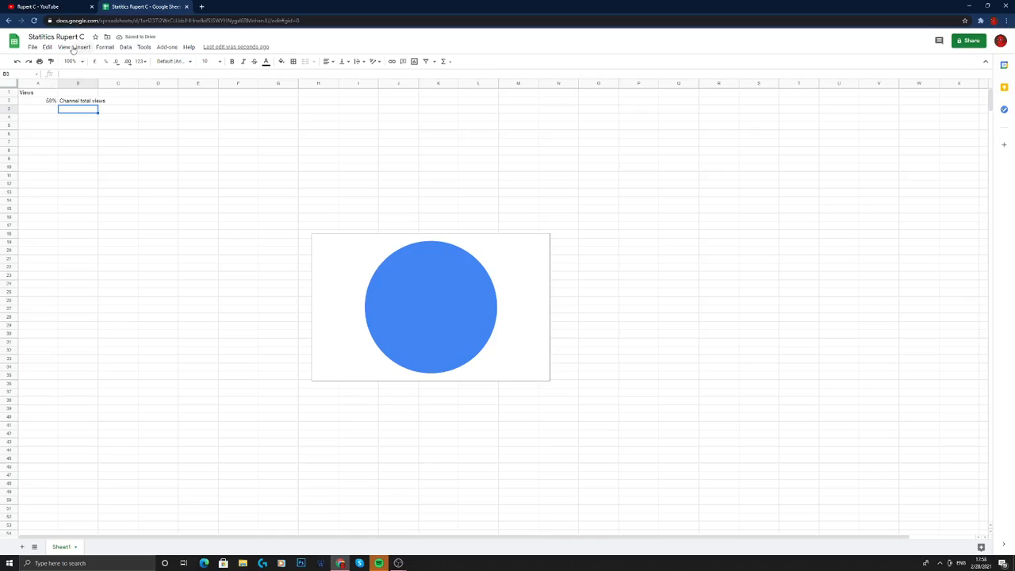
# Step: Try "Subscribers" as an entry in cell A3 and clear the cell again
pyautogui.click(38, 111)
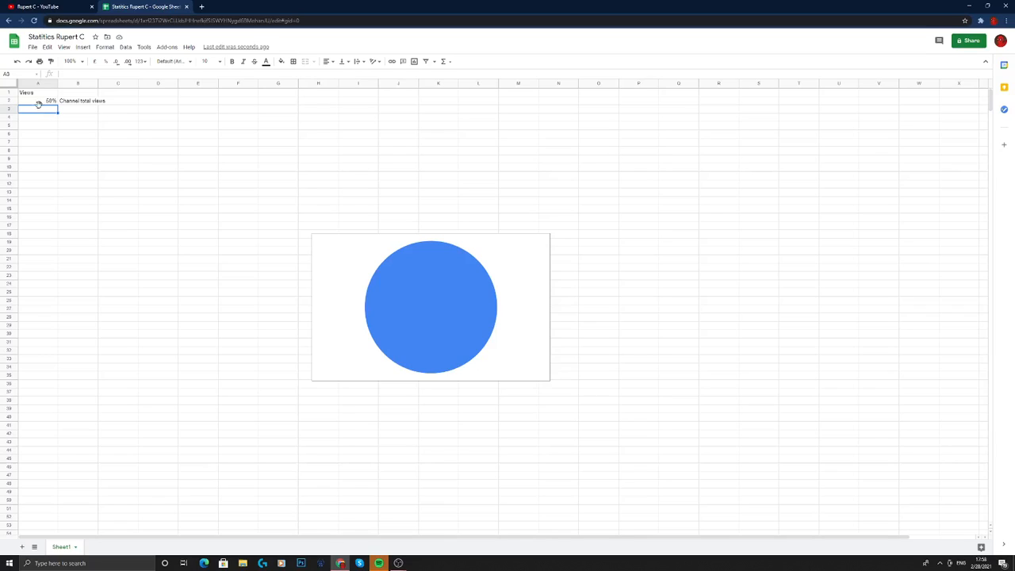
pyautogui.write('Subscribers')
pyautogui.click(72, 111)
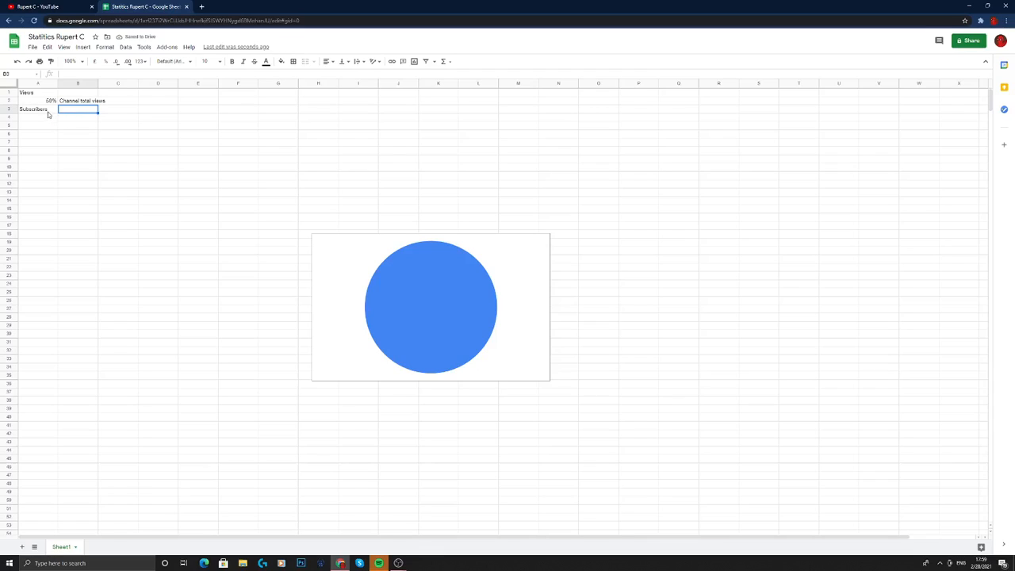
pyautogui.click(48, 113)
pyautogui.press('Delete')
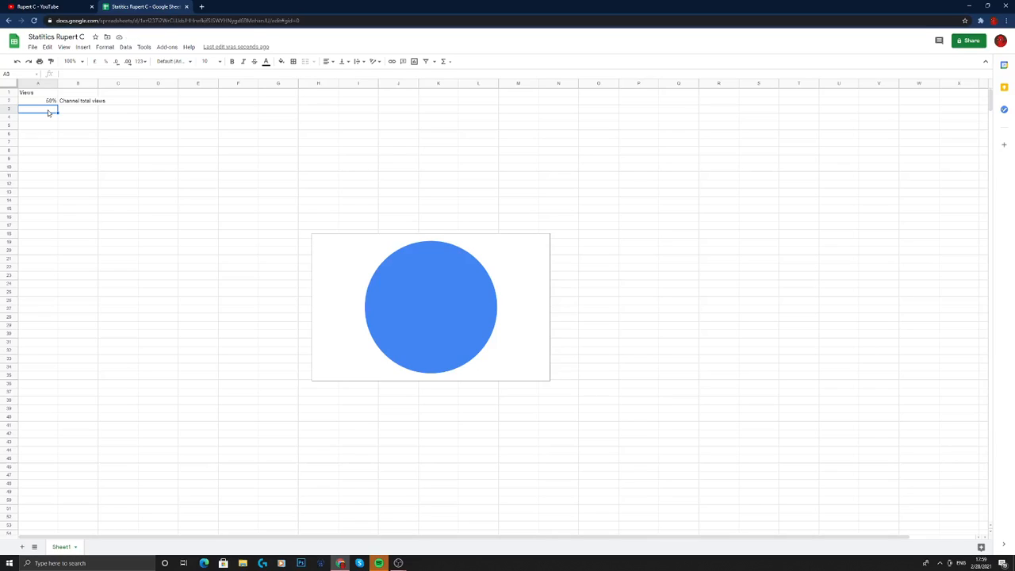
# Step: Enter 34 in cell A3 and label it "Subscribers" in cell B3
pyautogui.write('3')
pyautogui.write('0')
pyautogui.press('Return')
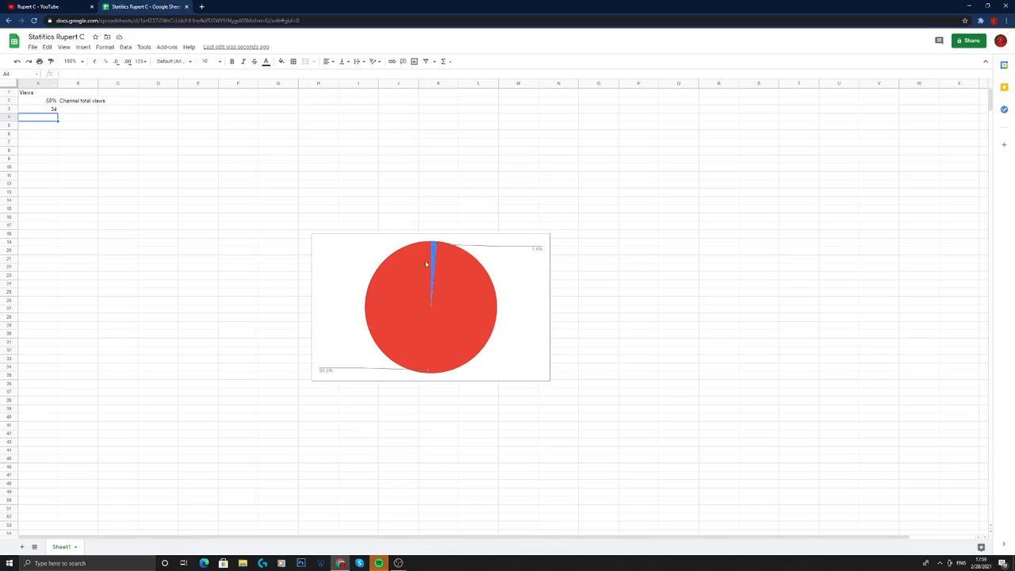
pyautogui.click(73, 109)
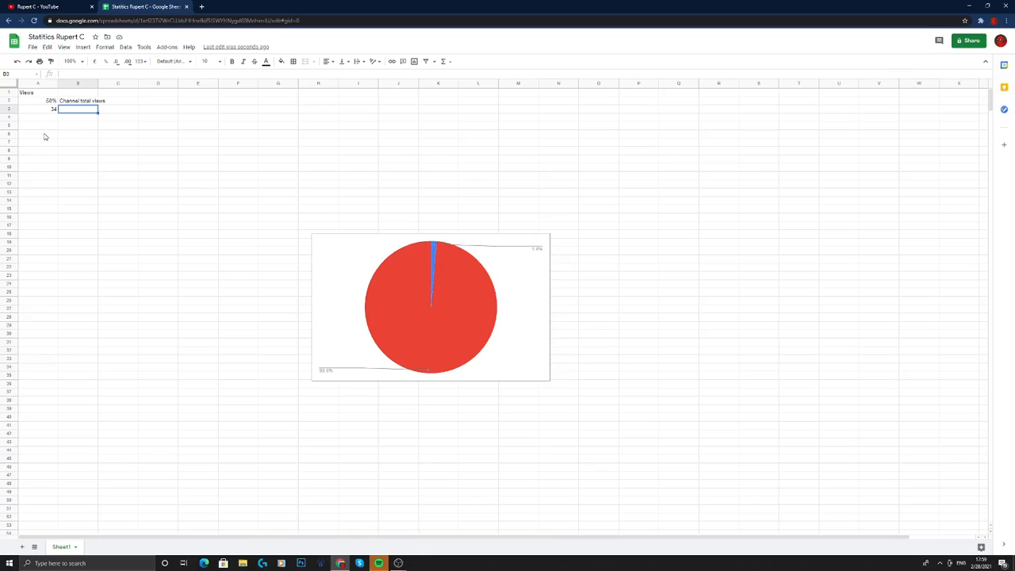
pyautogui.write('Subscribers')
pyautogui.press('Return')
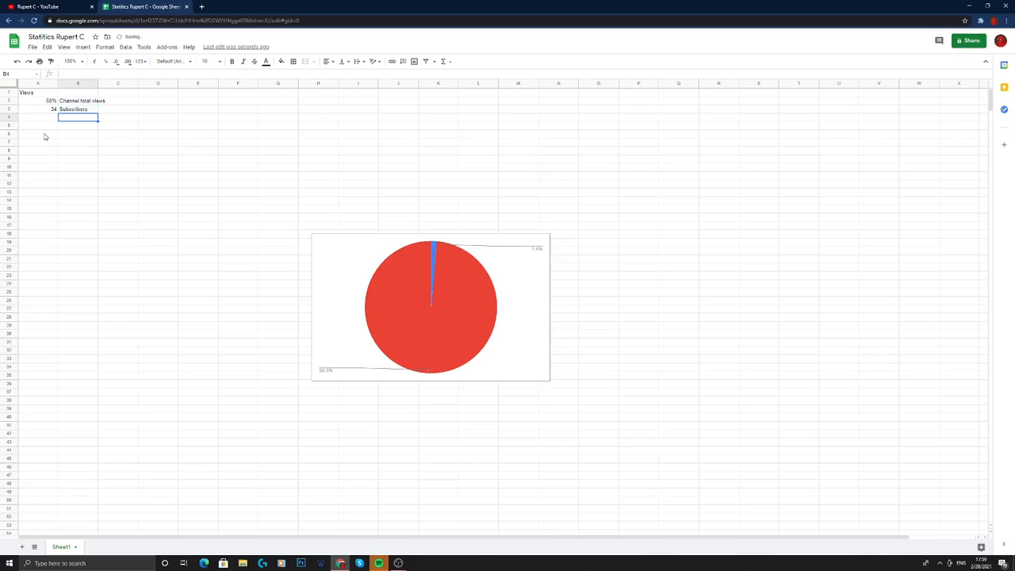
# Step: Recolour slice 2 of the pie chart red, after trying bright green
pyautogui.click(50, 117)
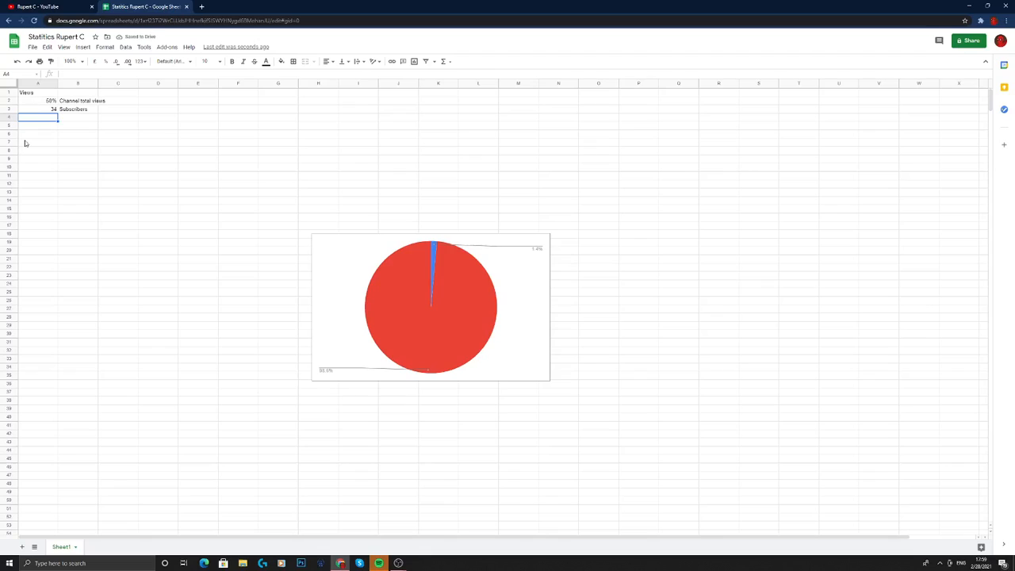
pyautogui.doubleClick(444, 275)
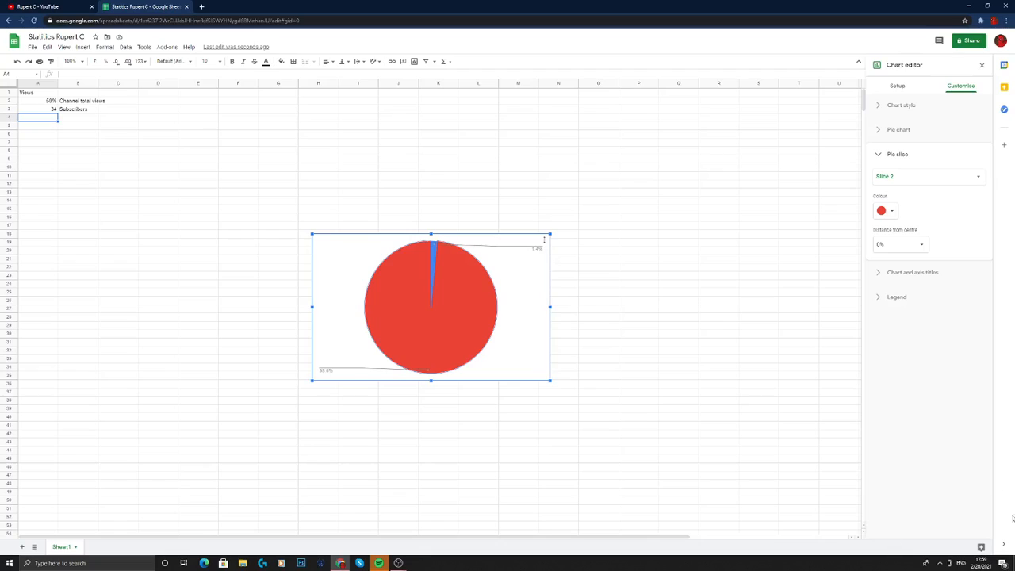
pyautogui.click(884, 211)
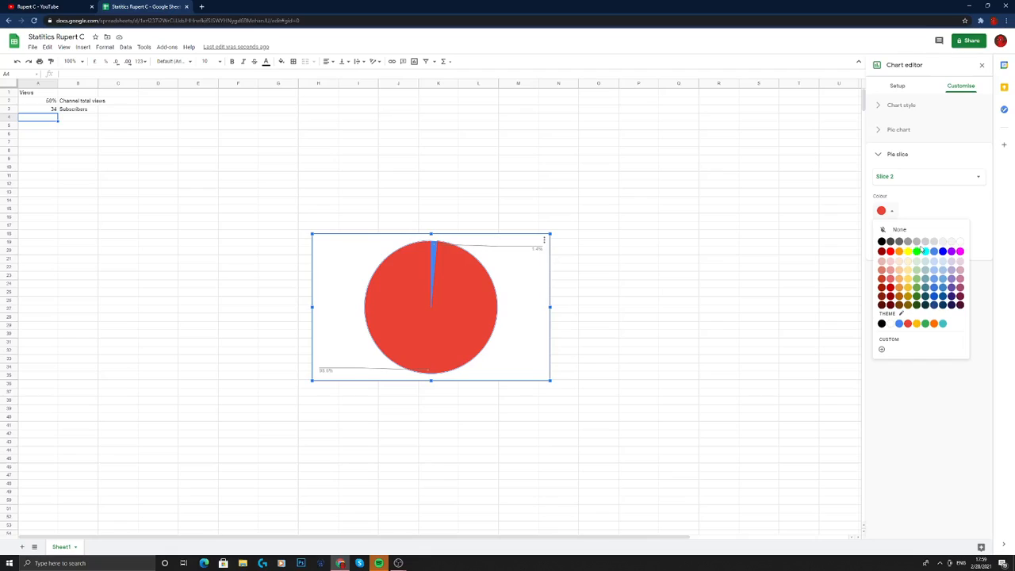
pyautogui.click(917, 251)
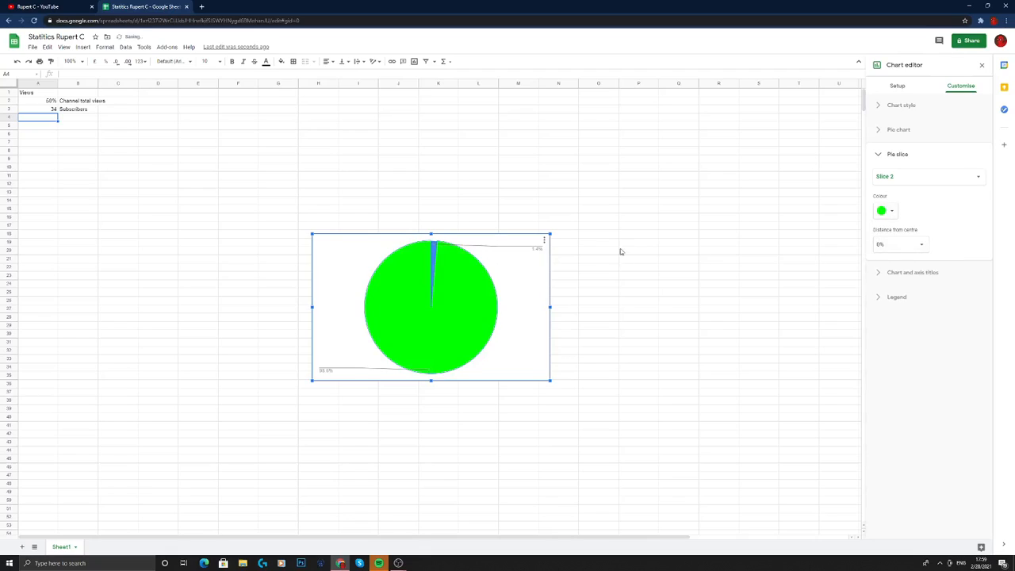
pyautogui.click(884, 210)
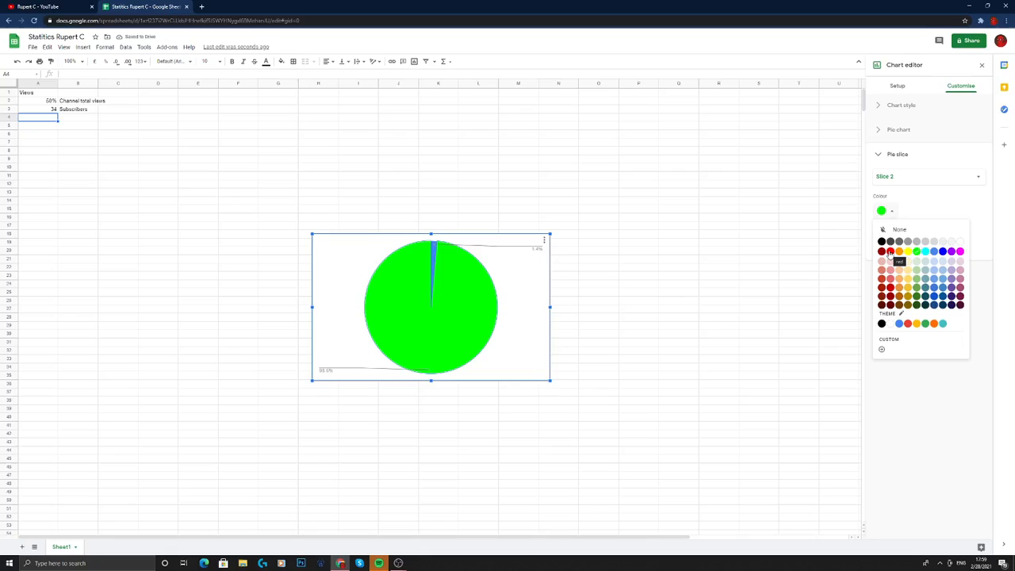
pyautogui.click(890, 251)
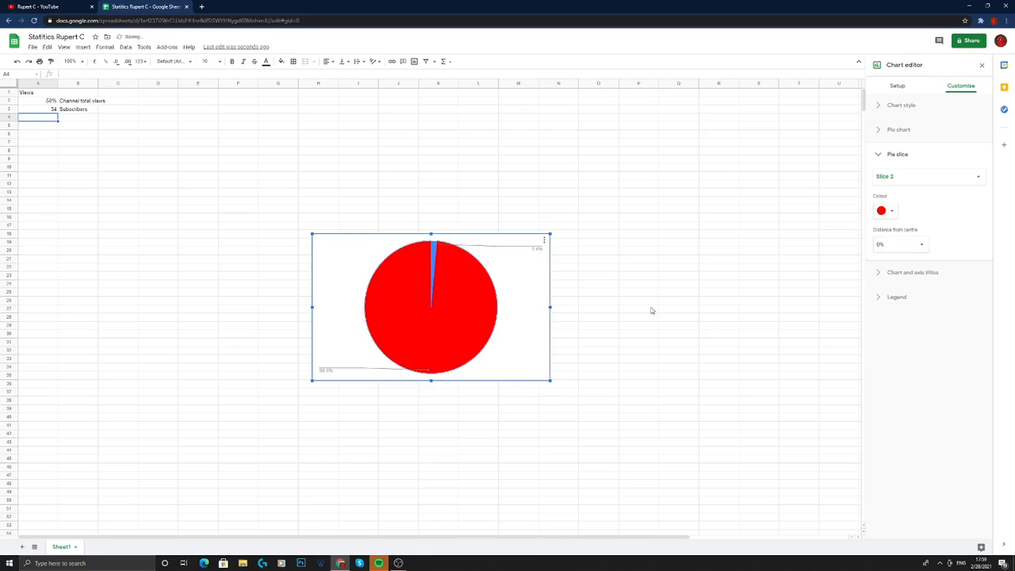
pyautogui.click(899, 90)
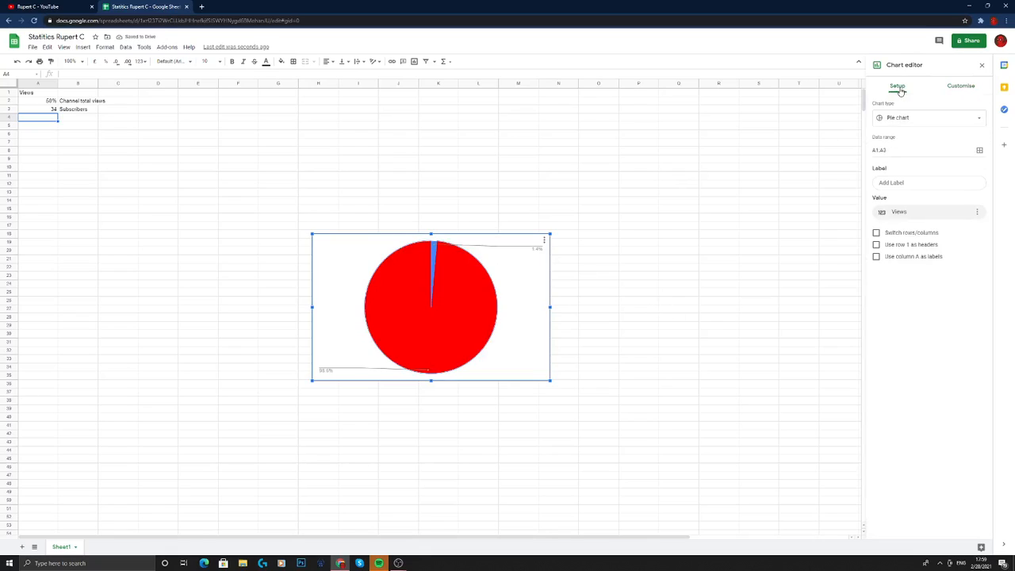
# Step: Try "Most viewed video" as an entry in cell A4 and clear the text again
pyautogui.click(42, 118)
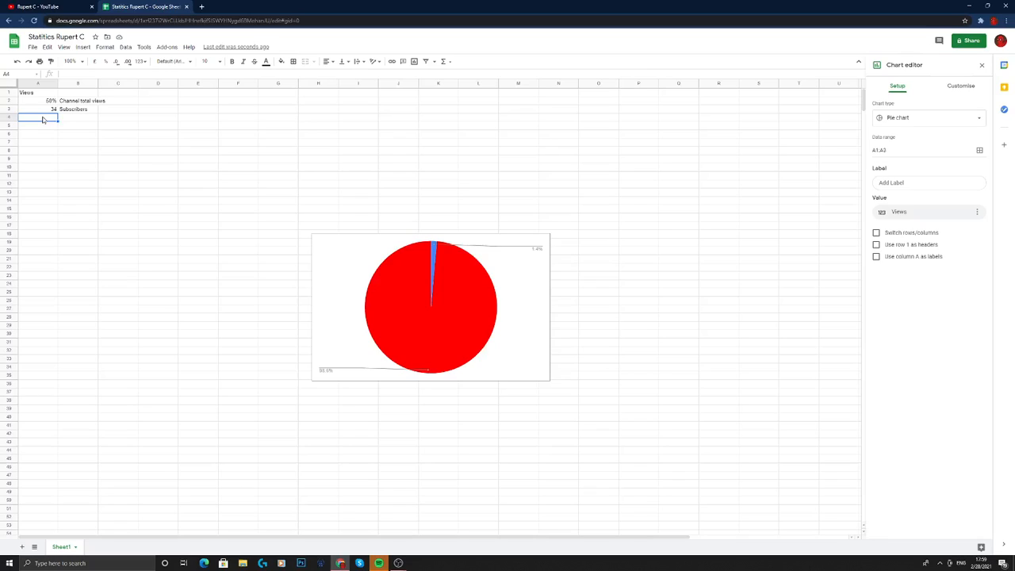
pyautogui.write('Mosy')
pyautogui.press('BackSpace')
pyautogui.write('t viewed video')
pyautogui.press('BackSpace')
pyautogui.press('BackSpace')
pyautogui.press('BackSpace')
pyautogui.press('BackSpace')
pyautogui.press('BackSpace')
pyautogui.press('BackSpace')
pyautogui.press('BackSpace')
pyautogui.press('BackSpace')
pyautogui.press('BackSpace')
pyautogui.press('BackSpace')
pyautogui.press('BackSpace')
pyautogui.press('BackSpace')
pyautogui.press('BackSpace')
pyautogui.press('BackSpace')
# Step: Switch to the YouTube channel and sort its uploaded videos by popularity to find the top video's view count
pyautogui.click(7, 6)
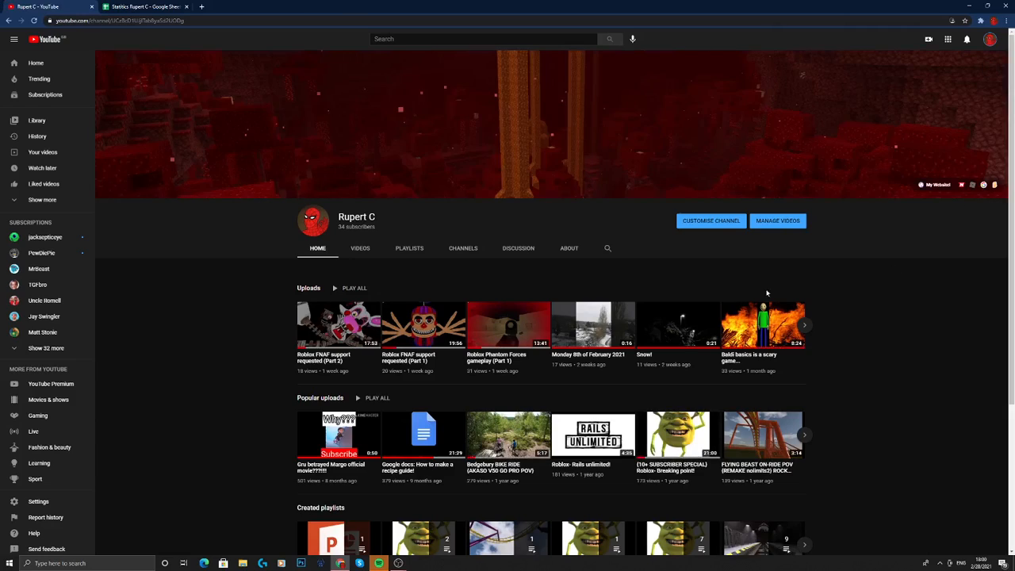
pyautogui.click(360, 248)
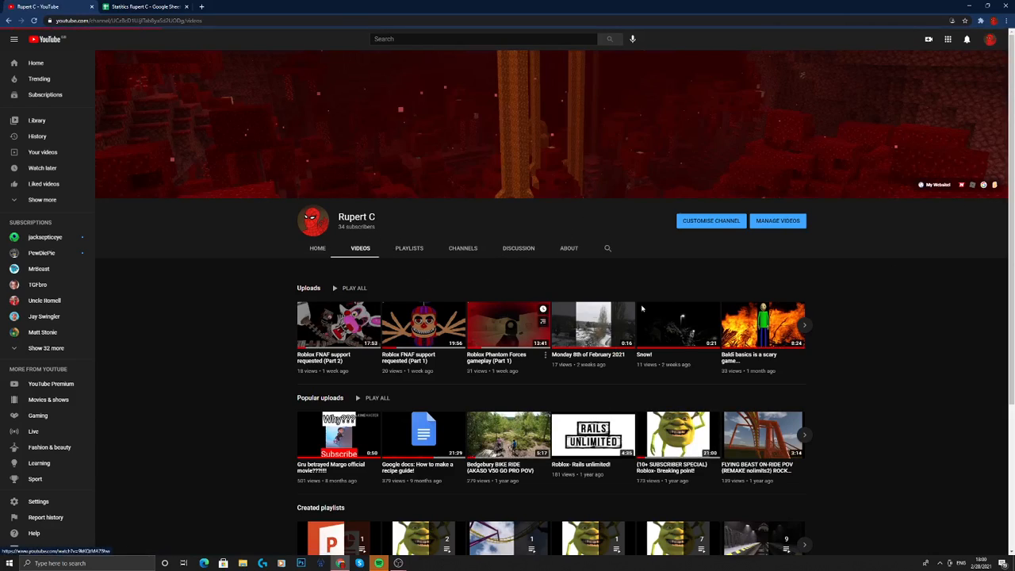
pyautogui.click(788, 288)
pyautogui.click(766, 307)
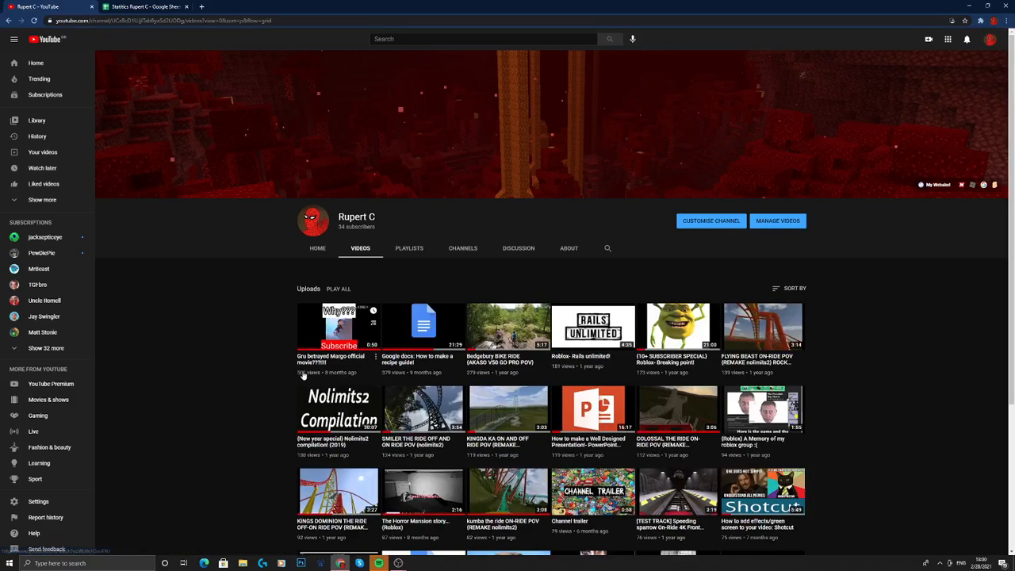
# Step: Switch back to the spreadsheet, enter 501 in cell A4 and label it "Most viewed video" in cell B4
pyautogui.click(178, 7)
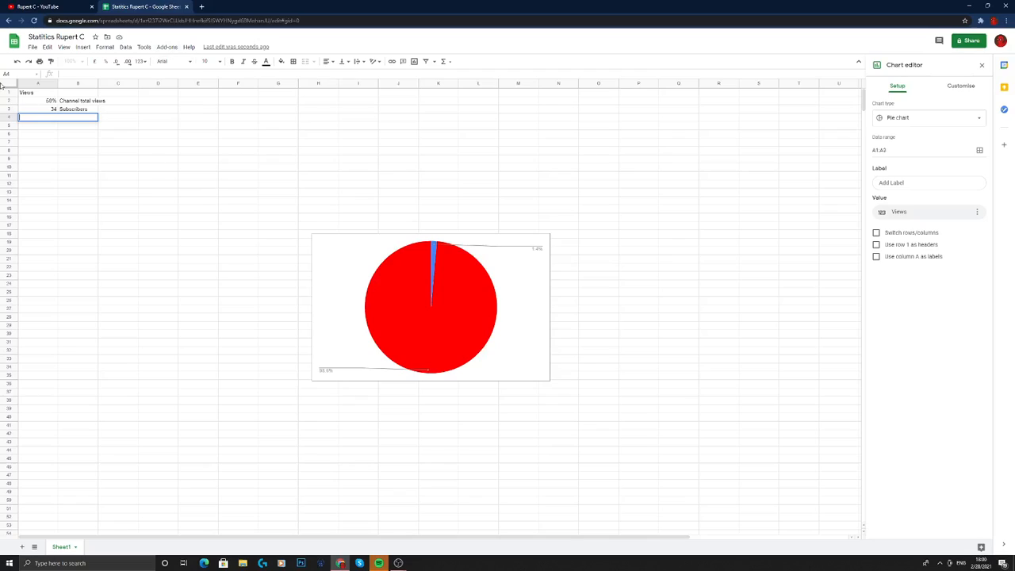
pyautogui.write('501')
pyautogui.click(26, 126)
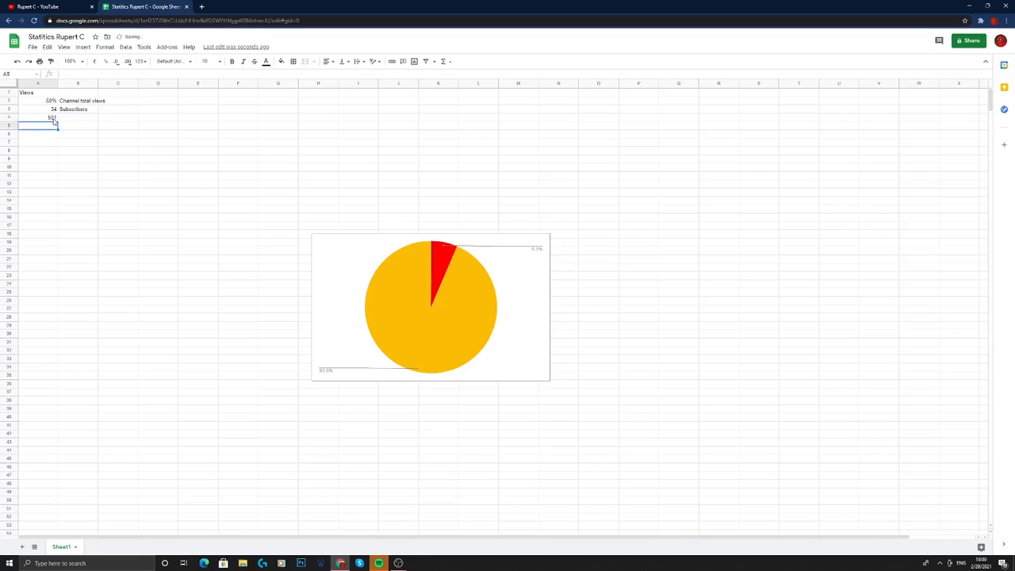
pyautogui.click(65, 118)
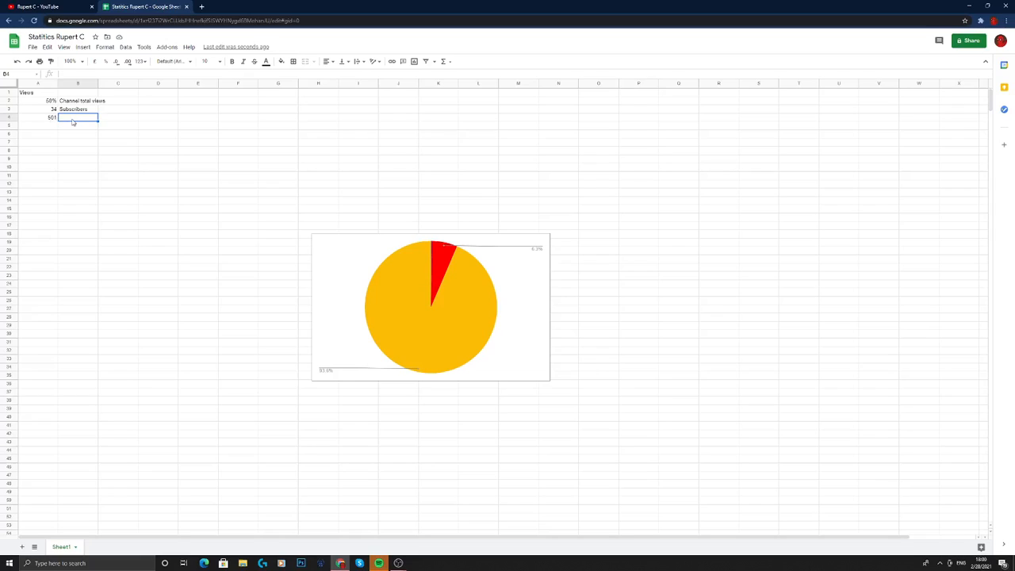
pyautogui.write('Most views')
pyautogui.write('d video')
pyautogui.press('Return')
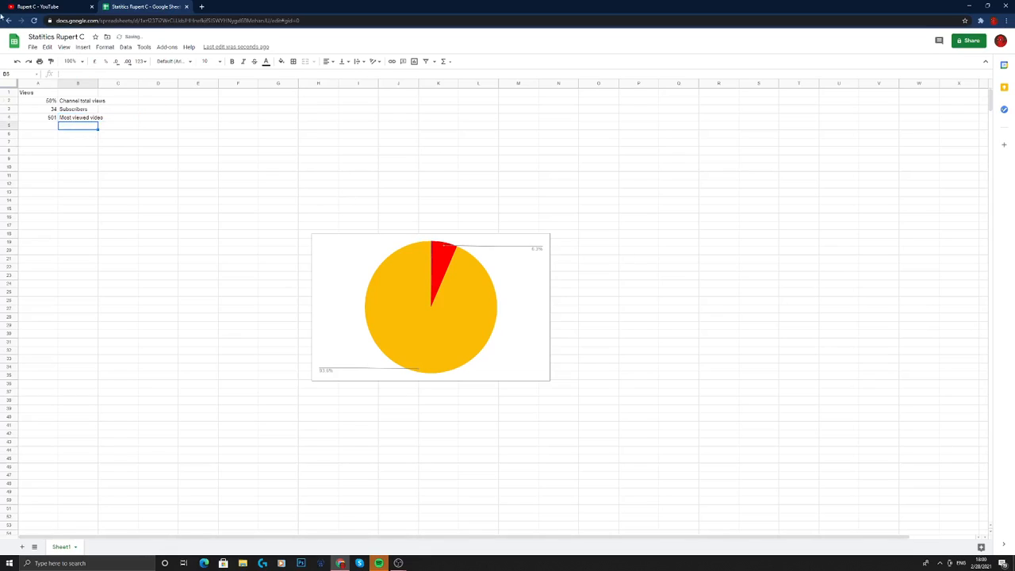
# Step: Apply the suggested pie chart for A1:A4, which uses row 1 as headers
pyautogui.doubleClick(367, 258)
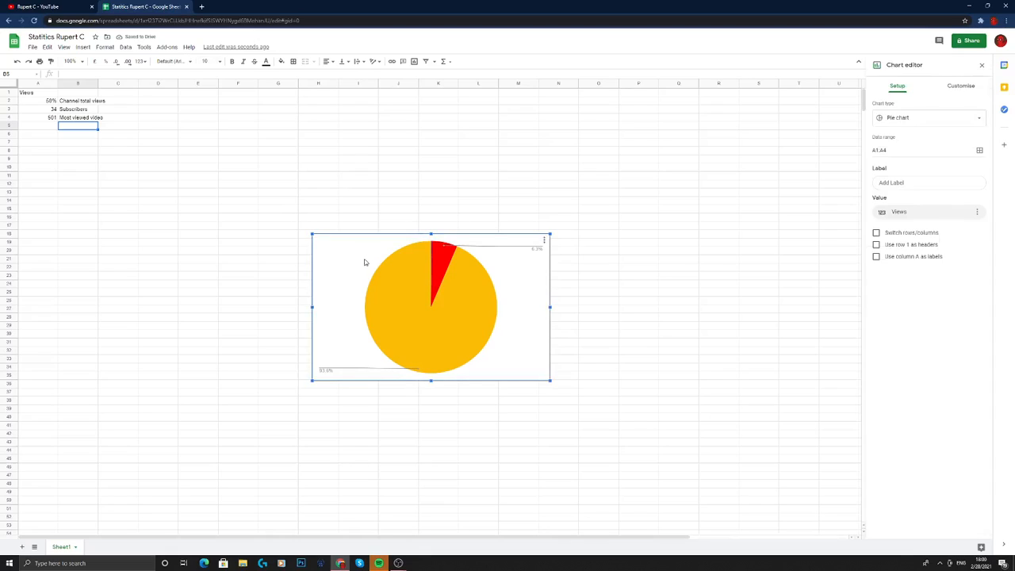
pyautogui.click(980, 150)
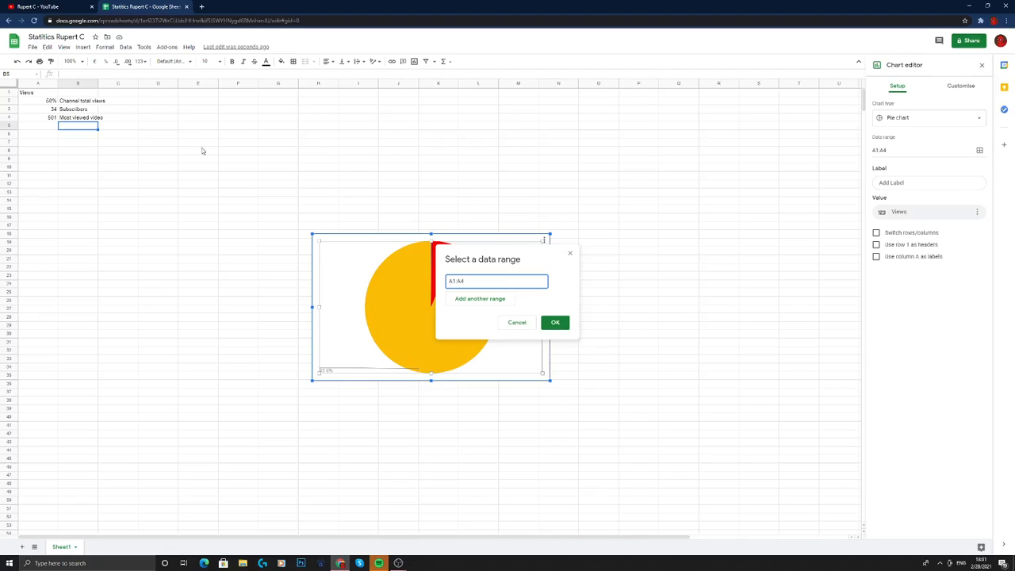
pyautogui.click(567, 254)
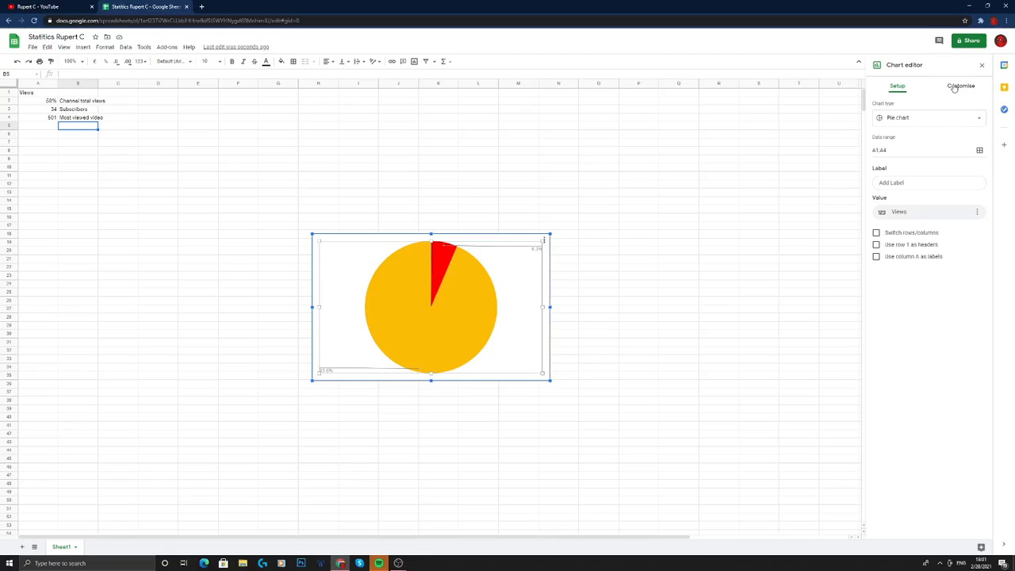
pyautogui.click(920, 125)
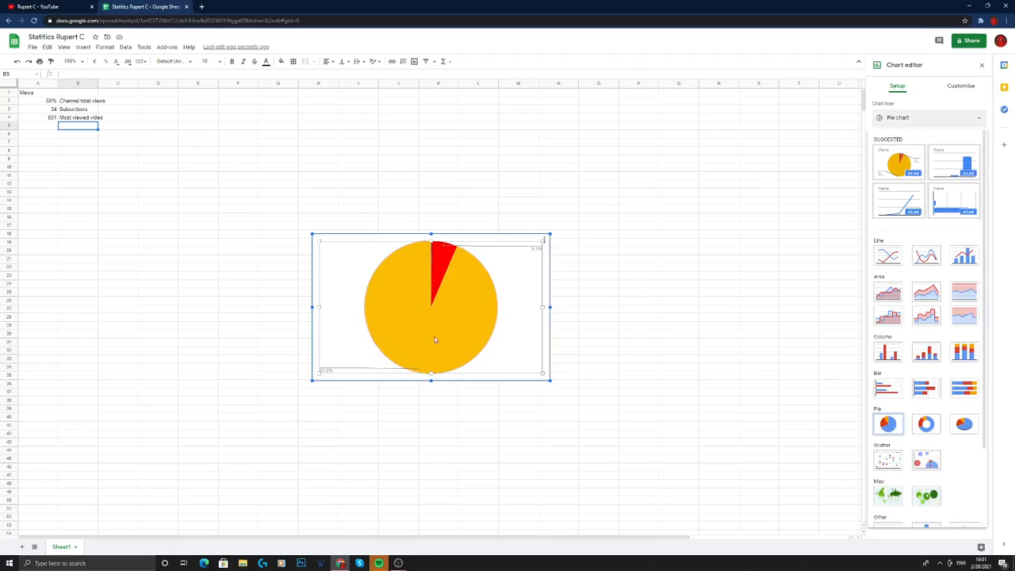
pyautogui.click(894, 164)
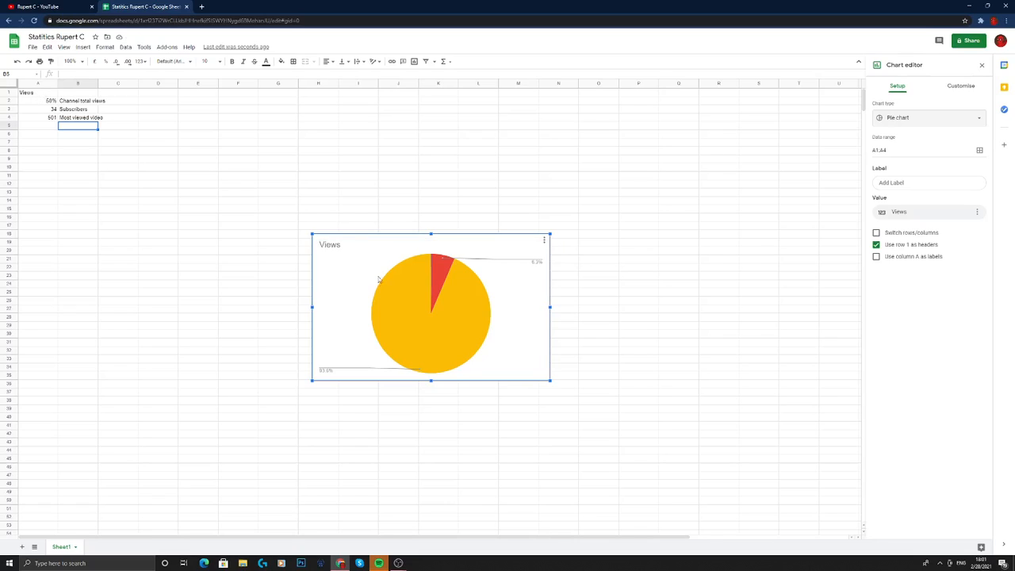
pyautogui.hotkey('ctrl', 'shift', 'Tab')
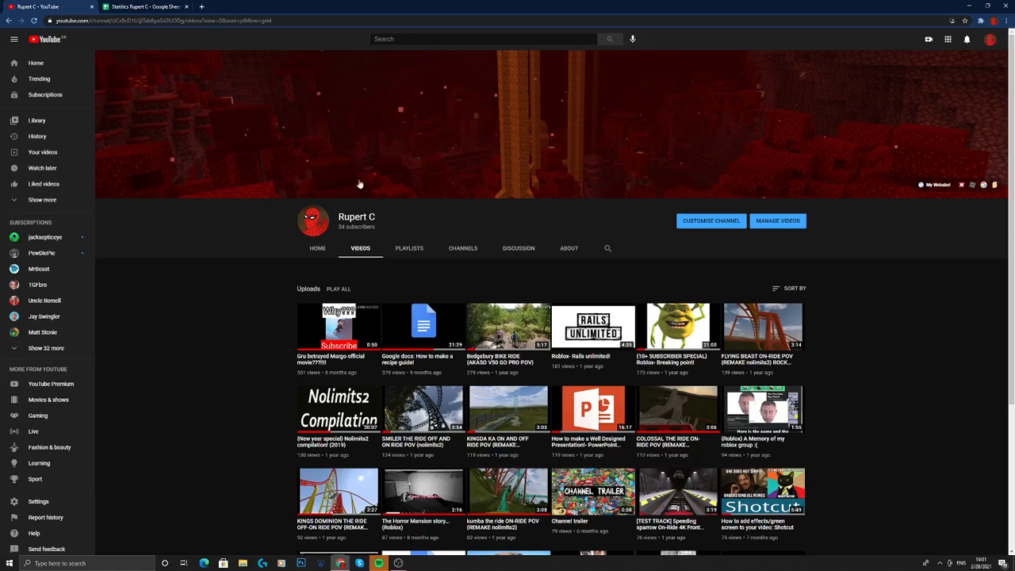
pyautogui.click(156, 5)
pyautogui.click(3, 4)
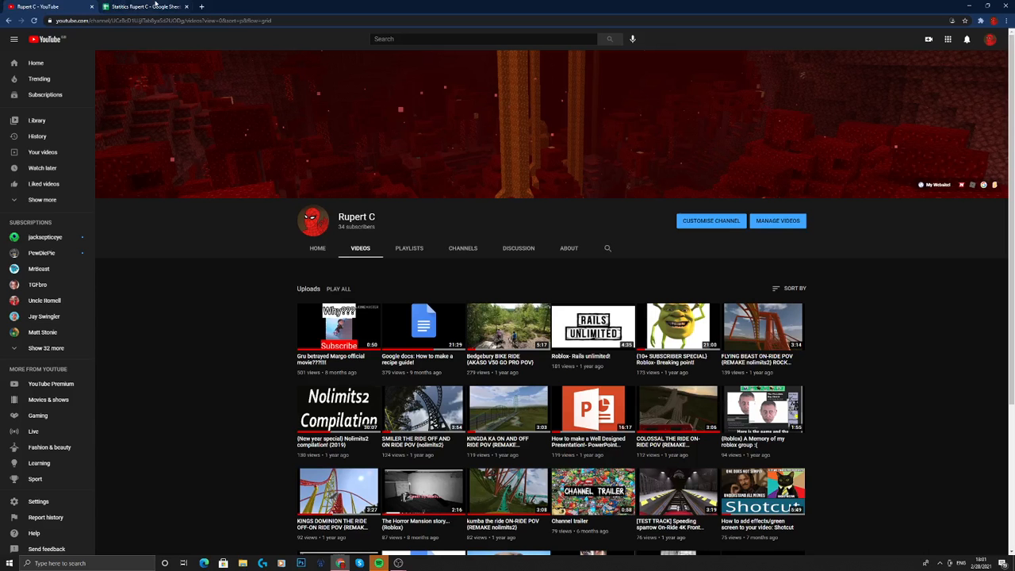
pyautogui.click(121, 6)
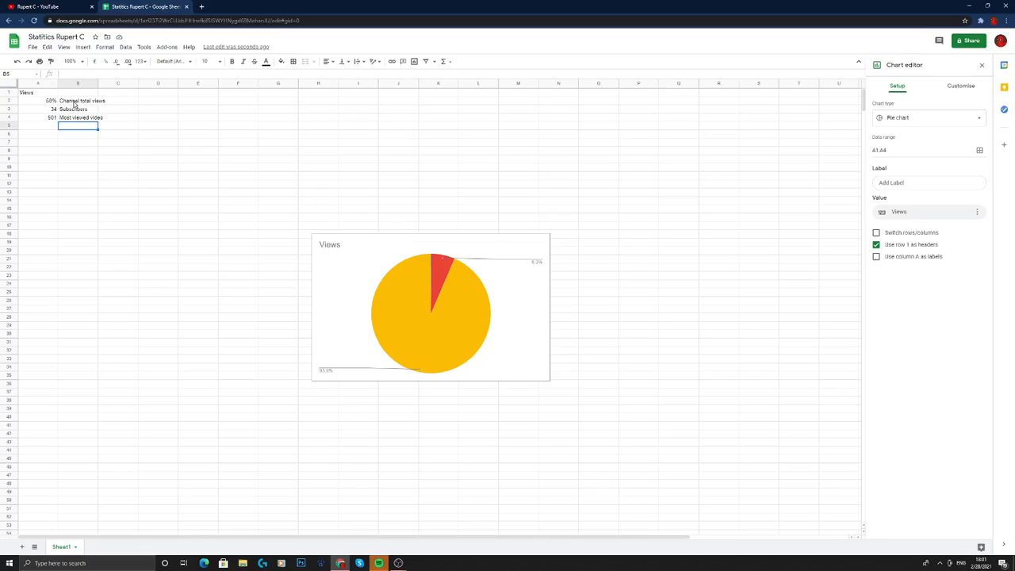
# Step: Add B2:B4 as a second data range of the chart and apply the suggested pie chart with column B as labels
pyautogui.click(981, 150)
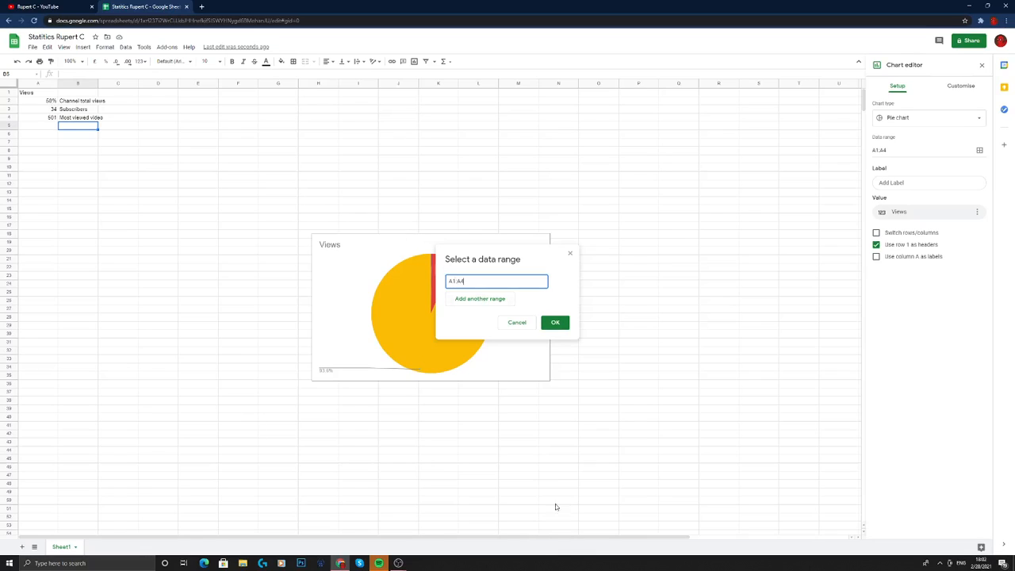
pyautogui.click(465, 300)
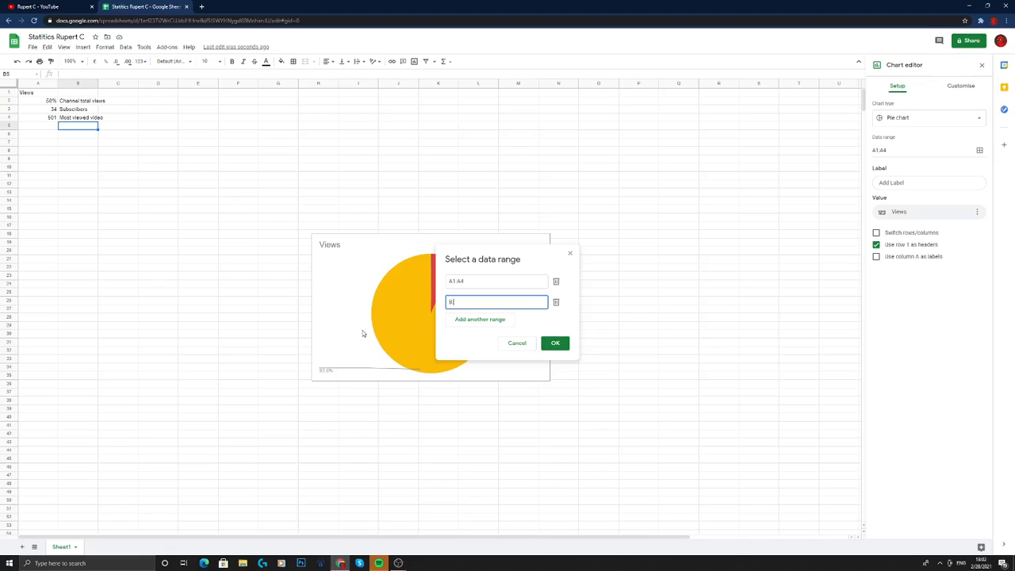
pyautogui.write(':2')
pyautogui.press('BackSpace')
pyautogui.press('BackSpace')
pyautogui.write(':B')
pyautogui.click(556, 343)
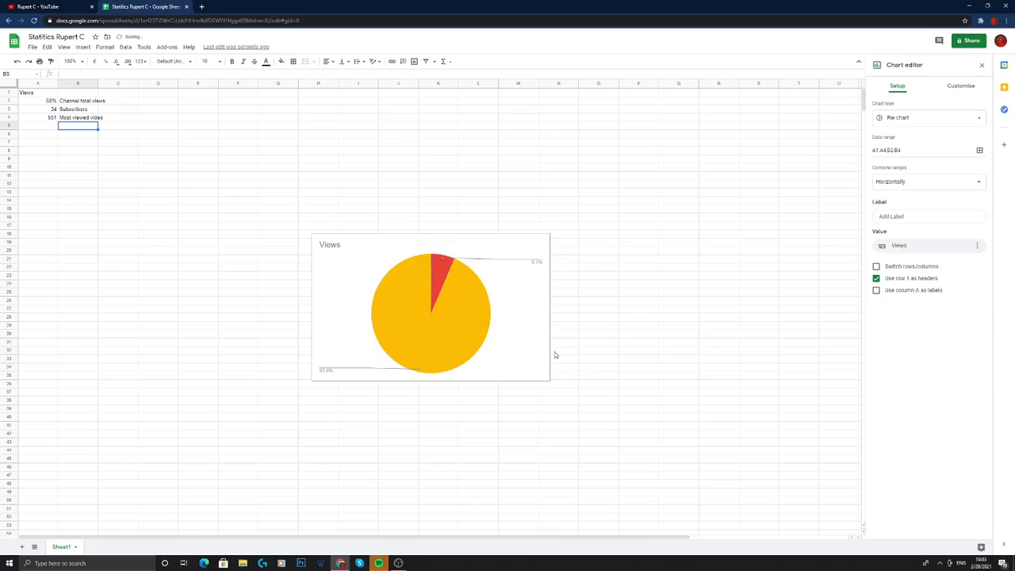
pyautogui.click(898, 119)
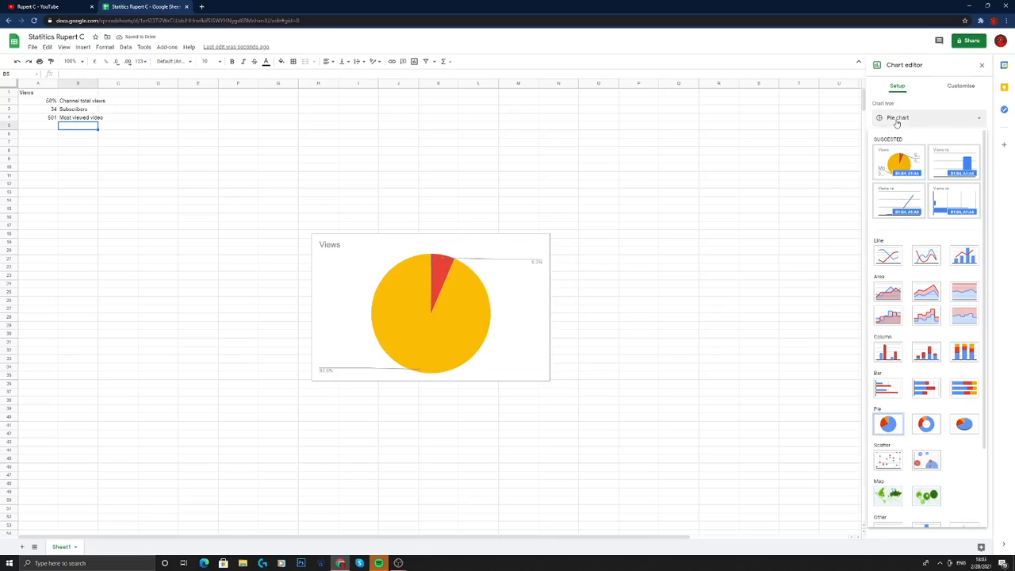
pyautogui.click(883, 165)
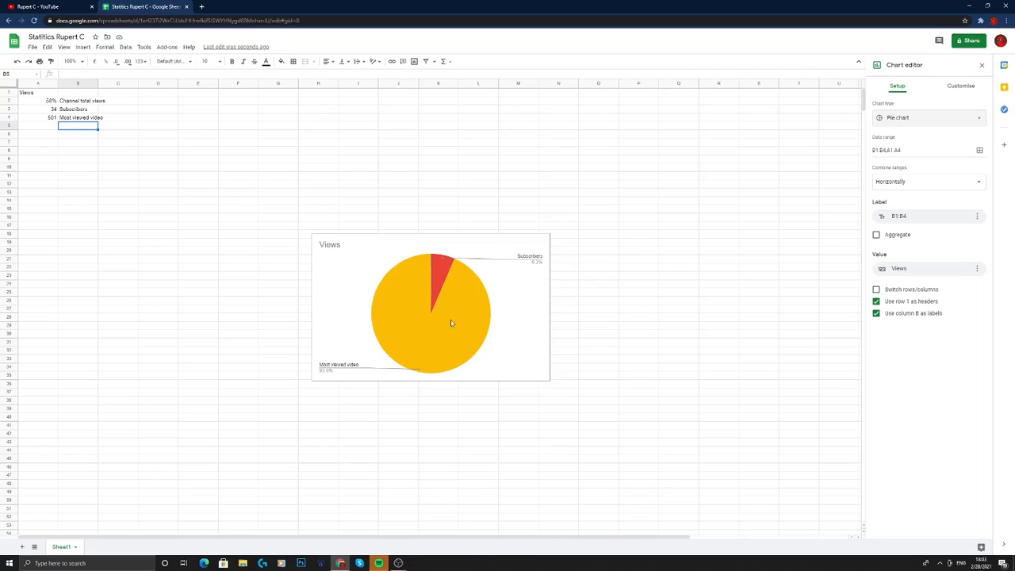
pyautogui.click(979, 151)
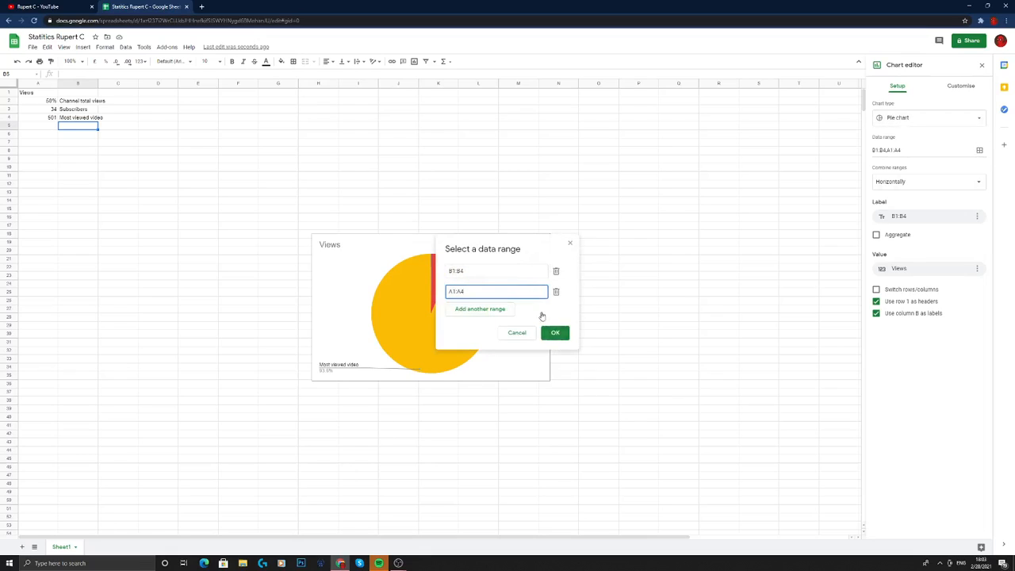
pyautogui.click(570, 243)
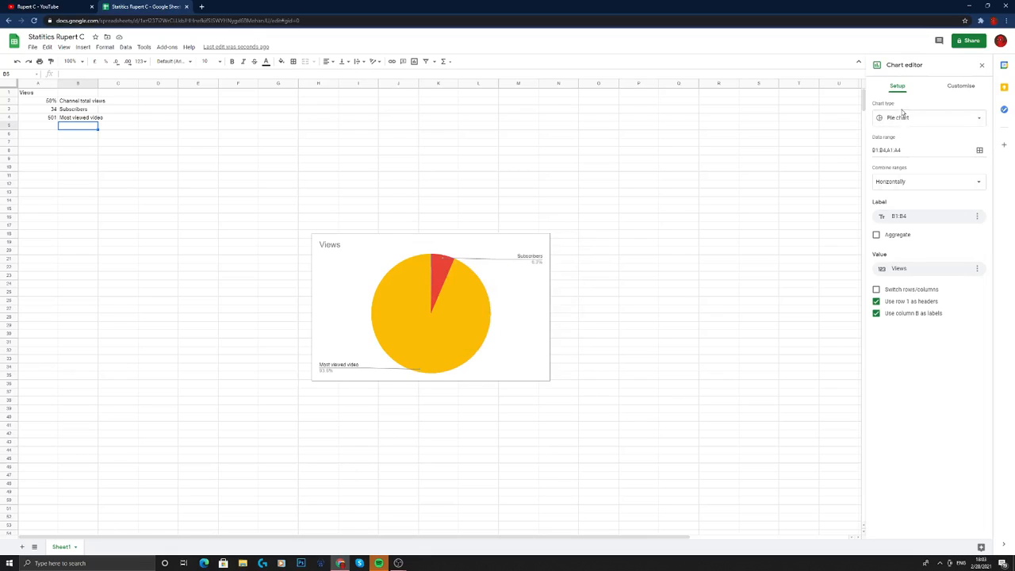
pyautogui.click(907, 118)
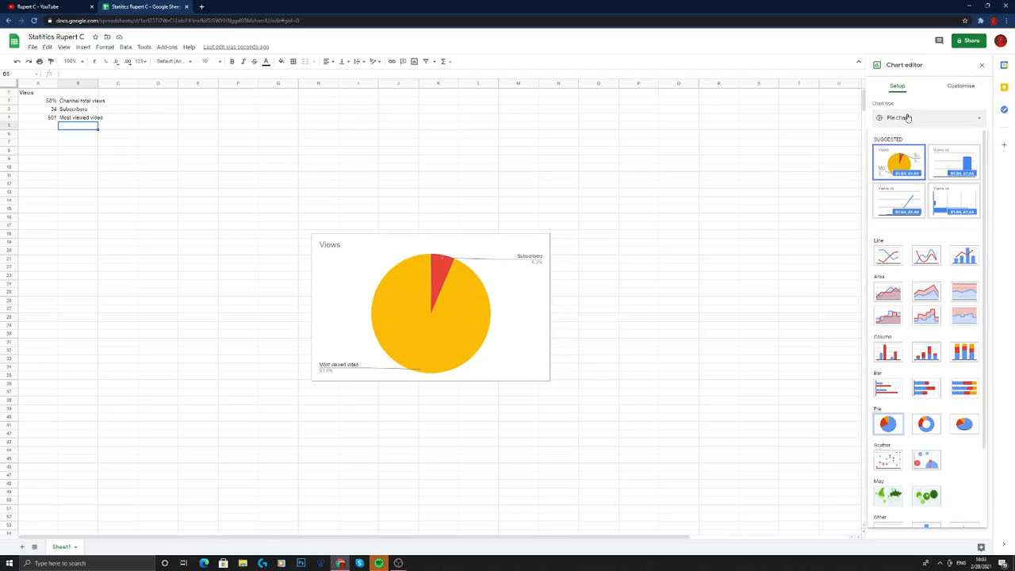
pyautogui.click(906, 118)
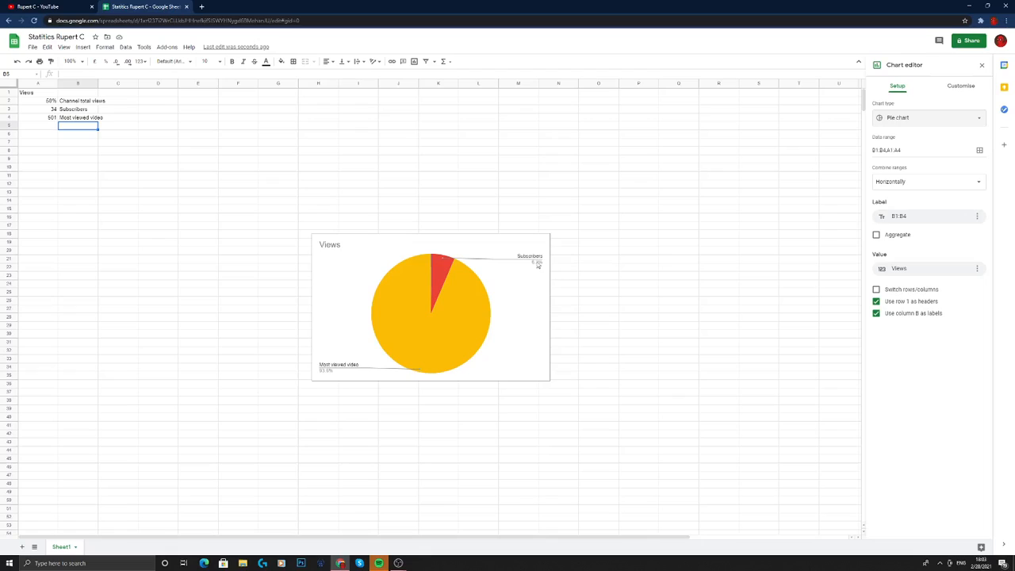
pyautogui.click(942, 125)
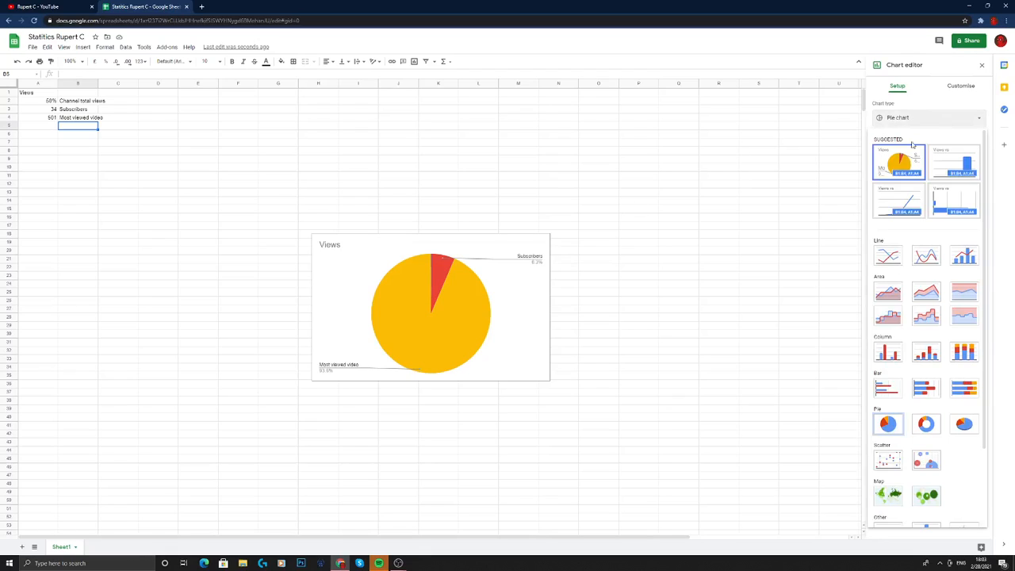
pyautogui.click(908, 118)
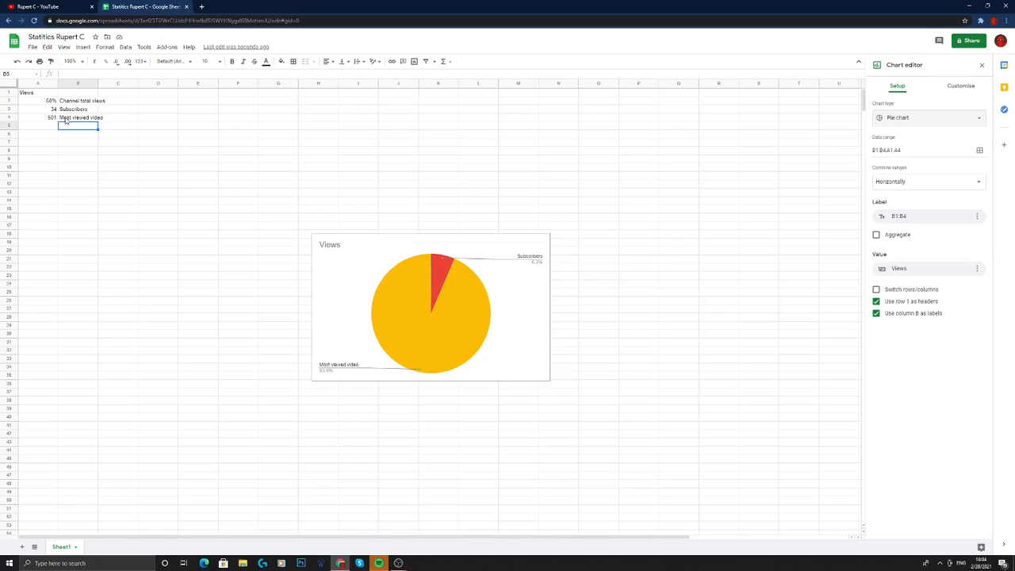
# Step: Try to change the chart's label range to B2:B4, and reapply the suggested pie chart
pyautogui.click(980, 149)
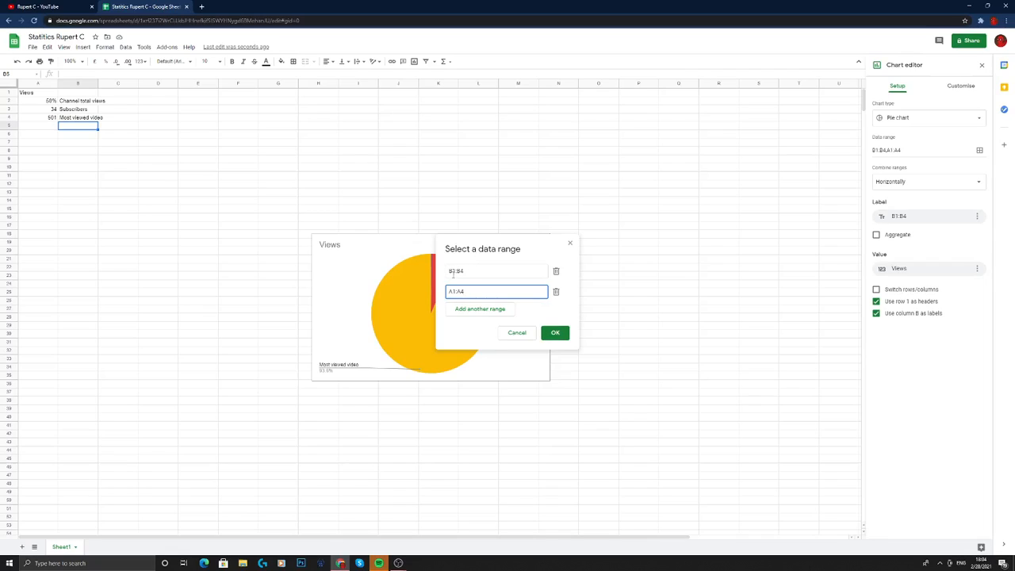
pyautogui.click(455, 273)
pyautogui.press('BackSpace')
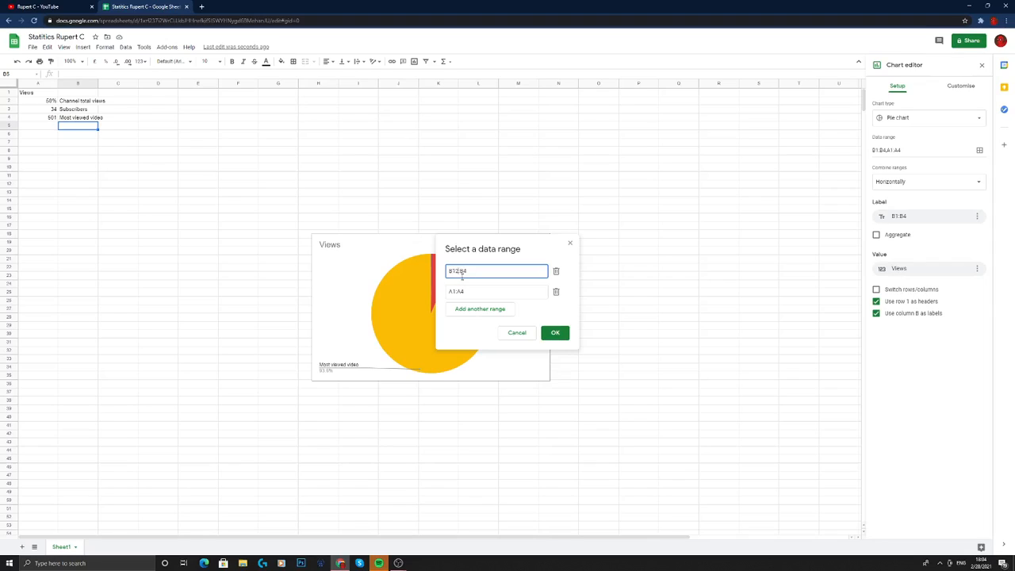
pyautogui.write('2')
pyautogui.click(556, 332)
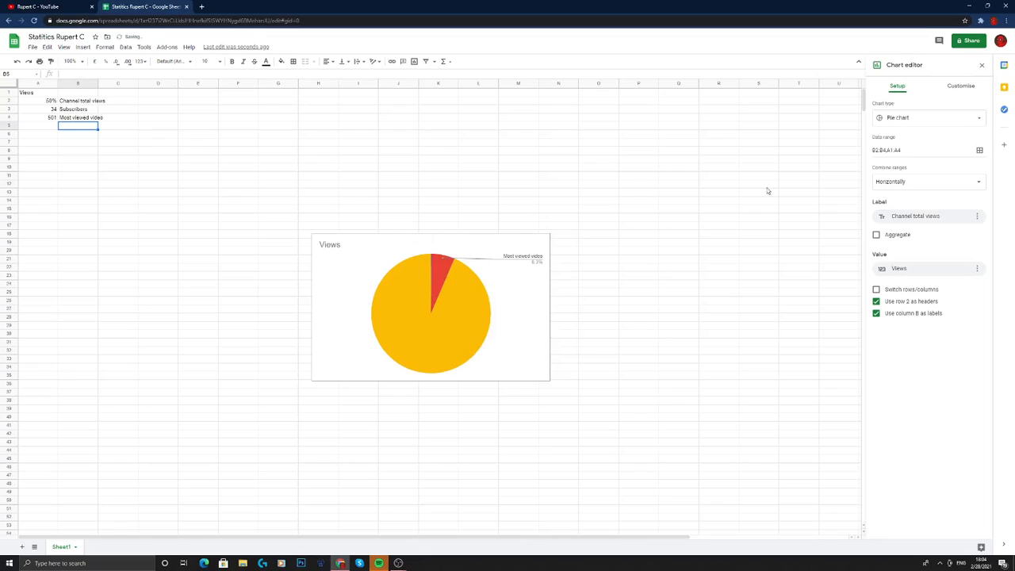
pyautogui.click(886, 120)
pyautogui.click(903, 171)
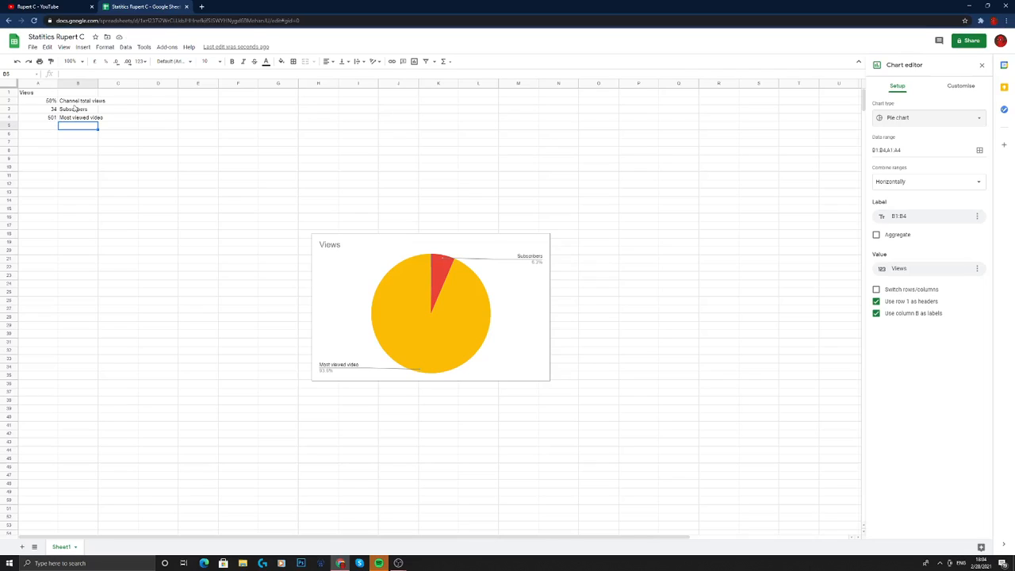
# Step: Replace the channel total views value in cell A2 with the plain number 50
pyautogui.click(55, 103)
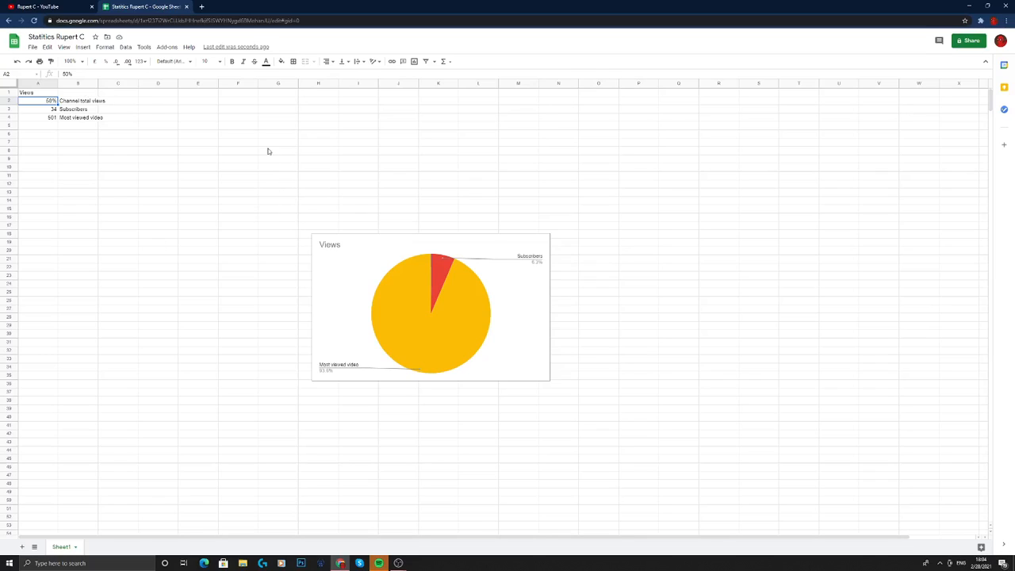
pyautogui.press('Delete')
pyautogui.write('50%')
pyautogui.press('BackSpace')
pyautogui.press('BackSpace')
pyautogui.press('BackSpace')
pyautogui.write('50')
pyautogui.press('Return')
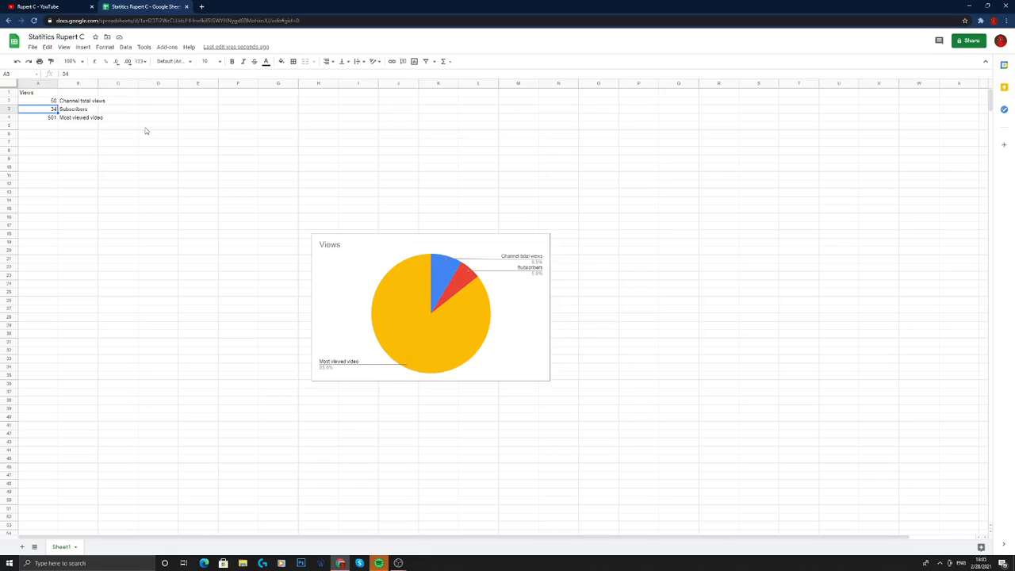
pyautogui.click(491, 275)
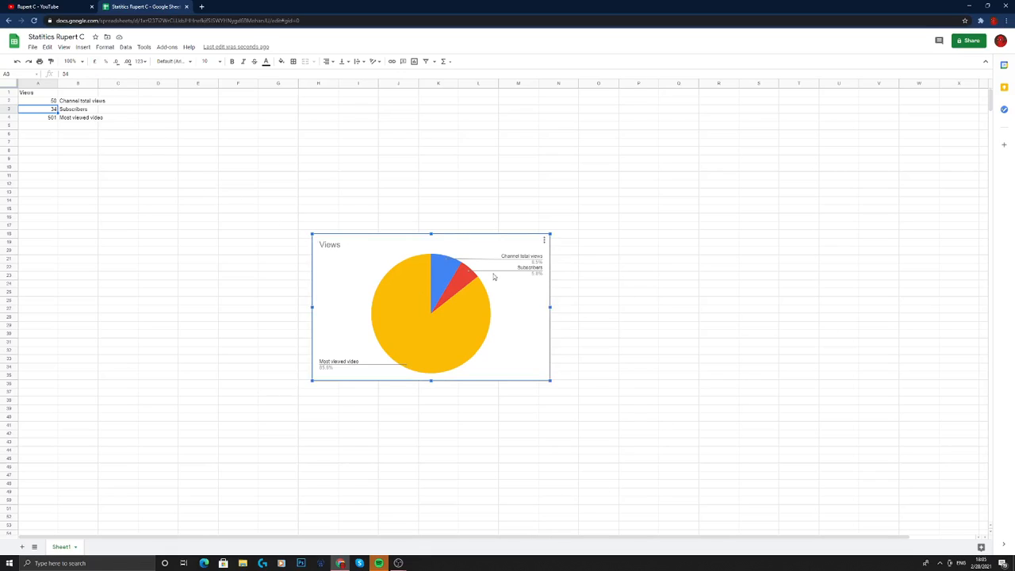
pyautogui.doubleClick(492, 276)
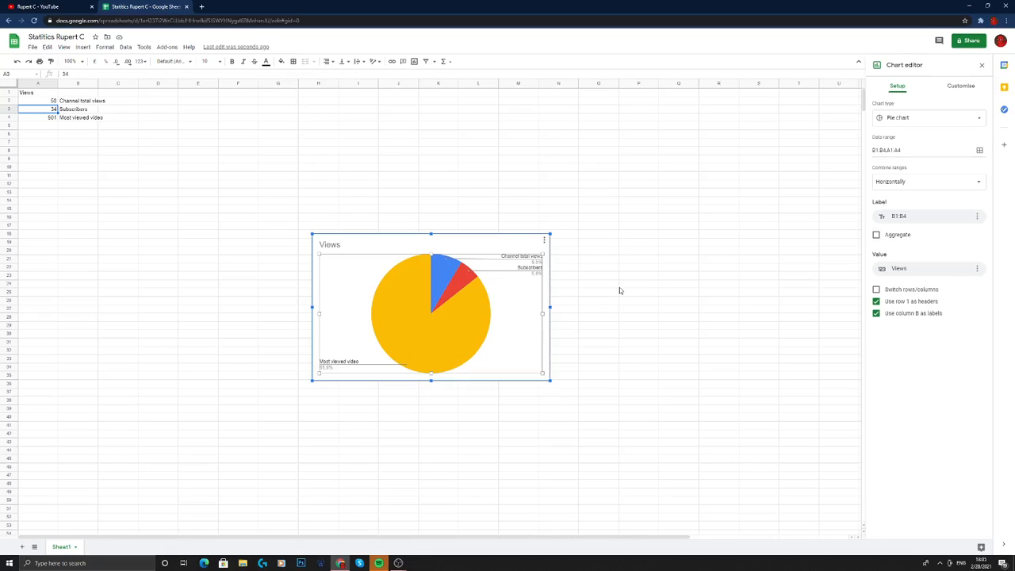
pyautogui.click(641, 235)
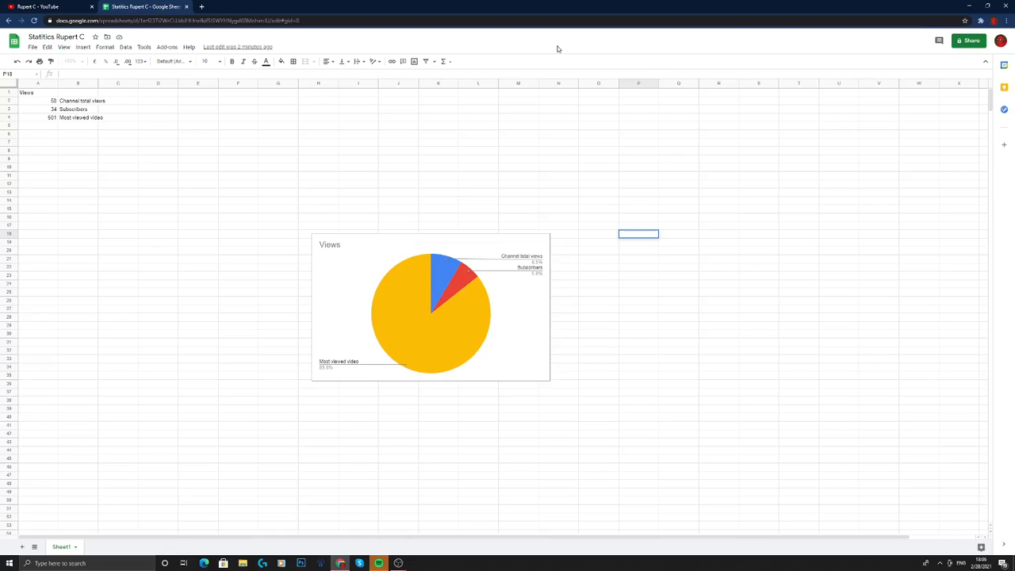
pyautogui.click(125, 48)
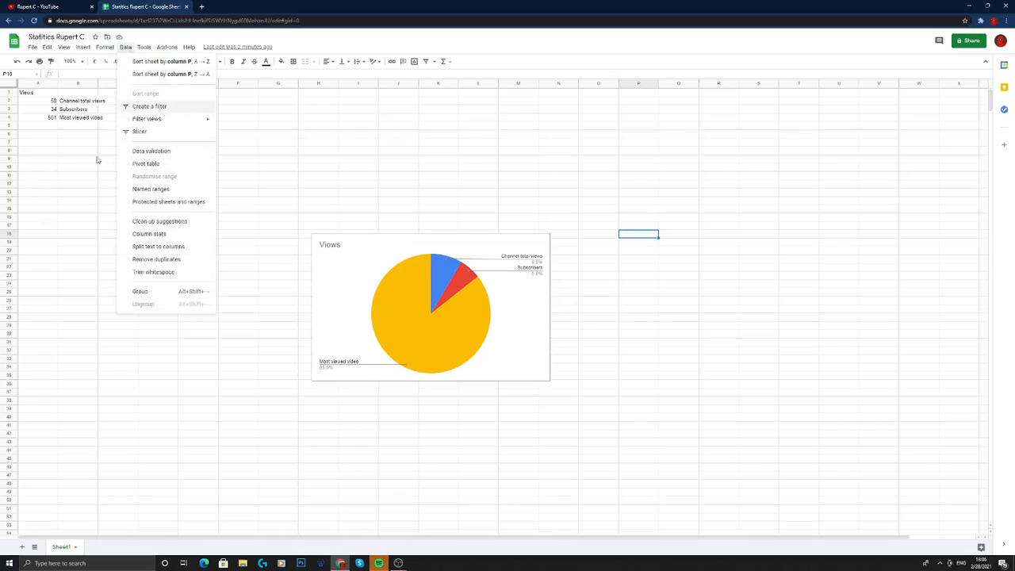
pyautogui.click(387, 292)
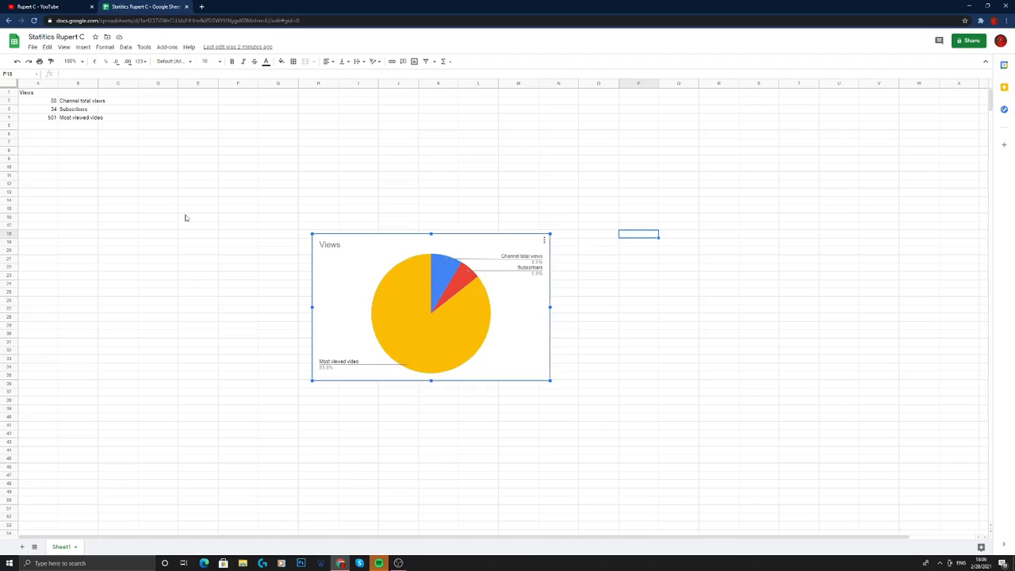
# Step: Replace the most viewed video value in cell A4 with 10
pyautogui.click(53, 119)
pyautogui.press('Delete')
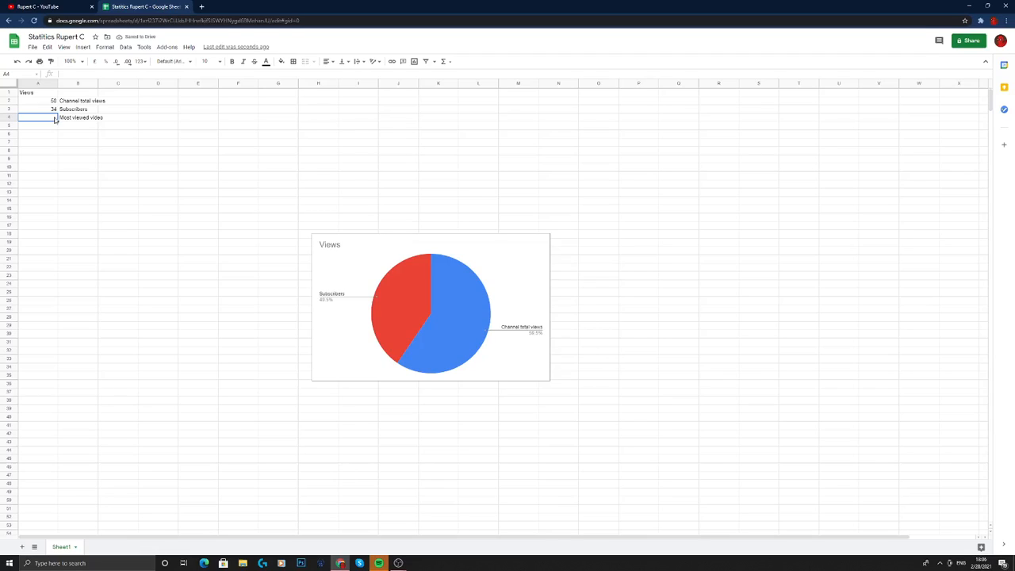
pyautogui.write('10')
pyautogui.press('Return')
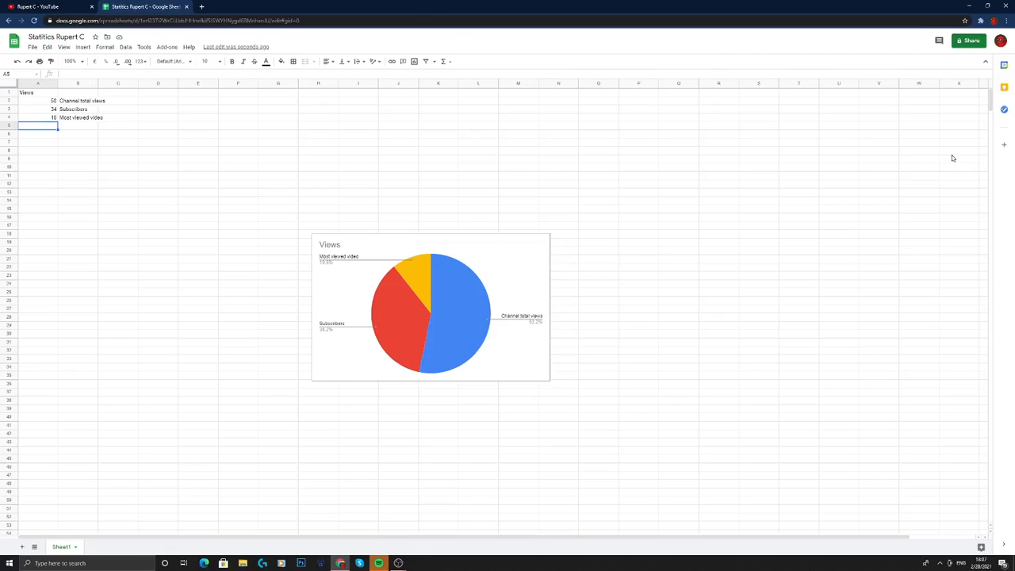
pyautogui.scroll(-2, 646, 138)
pyautogui.scroll(2, 646, 138)
pyautogui.moveTo(398, 563)
pyautogui.click(365, 528)
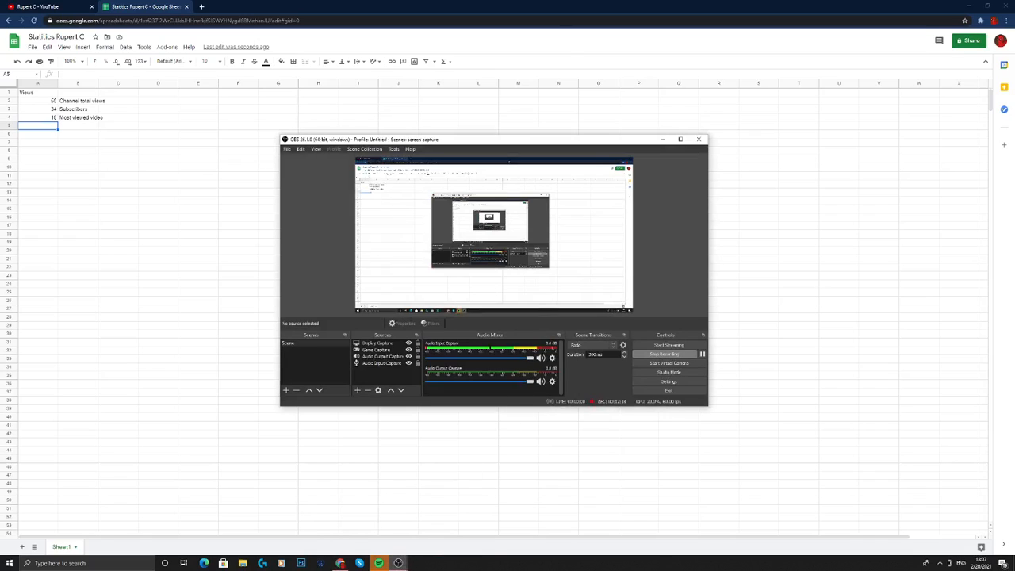
pyautogui.click(554, 48)
pyautogui.click(144, 48)
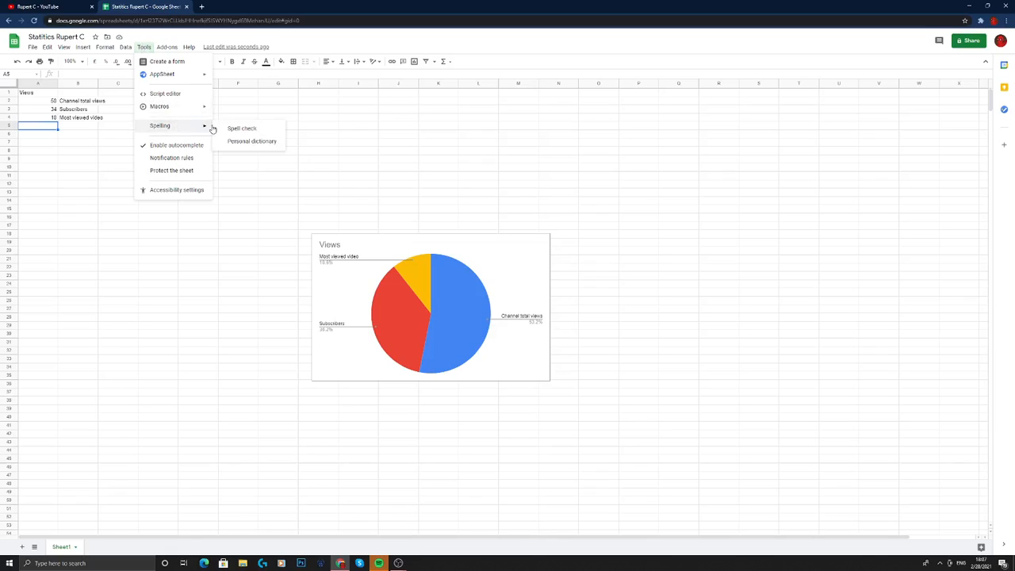
pyautogui.click(144, 47)
pyautogui.click(166, 48)
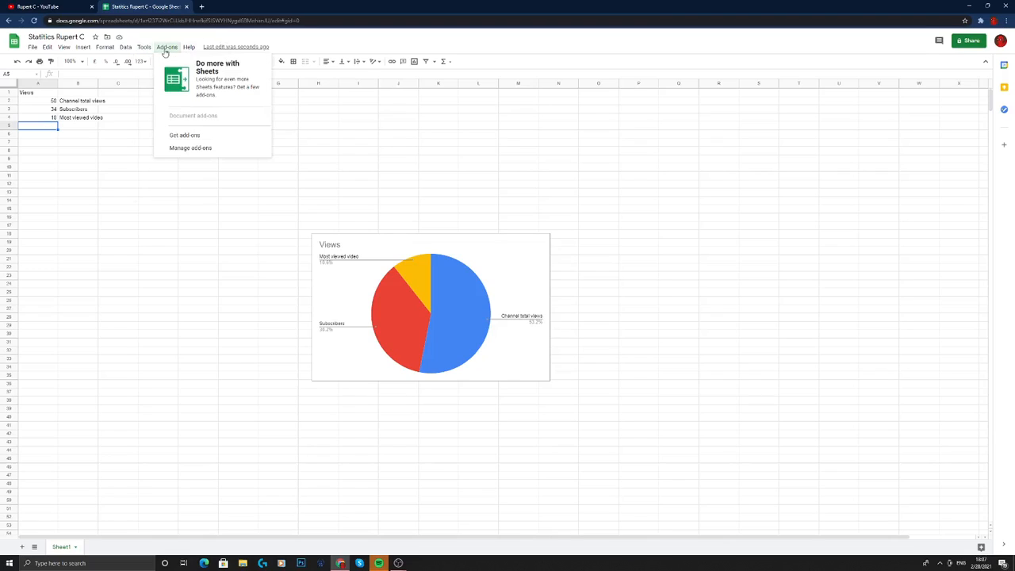
pyautogui.click(165, 49)
pyautogui.click(105, 47)
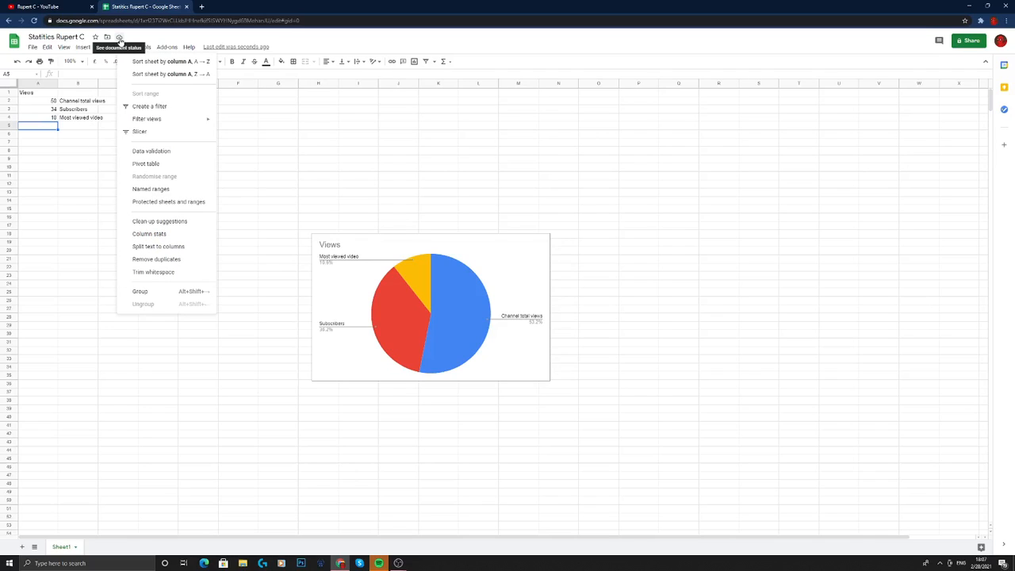
pyautogui.click(42, 6)
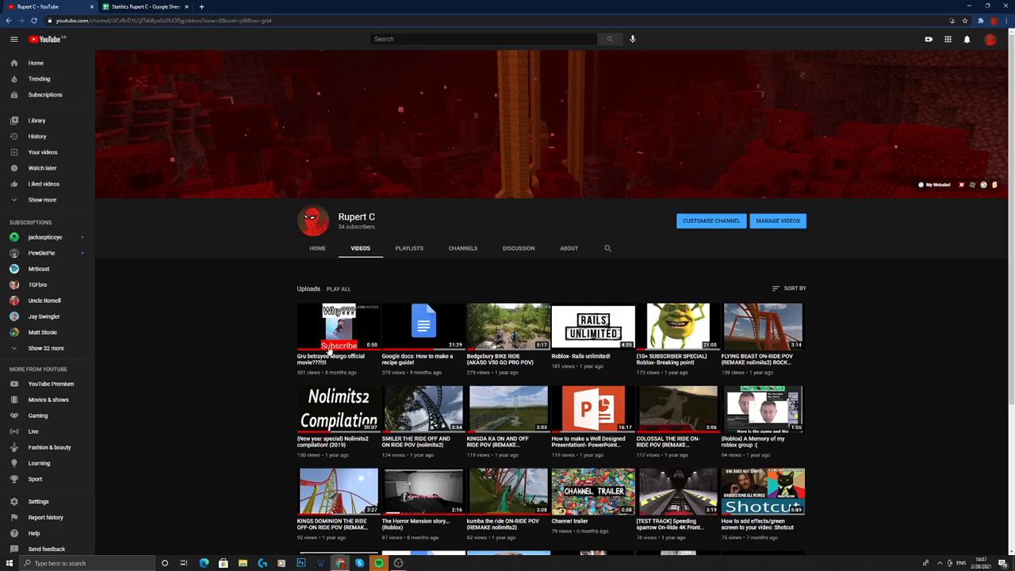
pyautogui.click(163, 7)
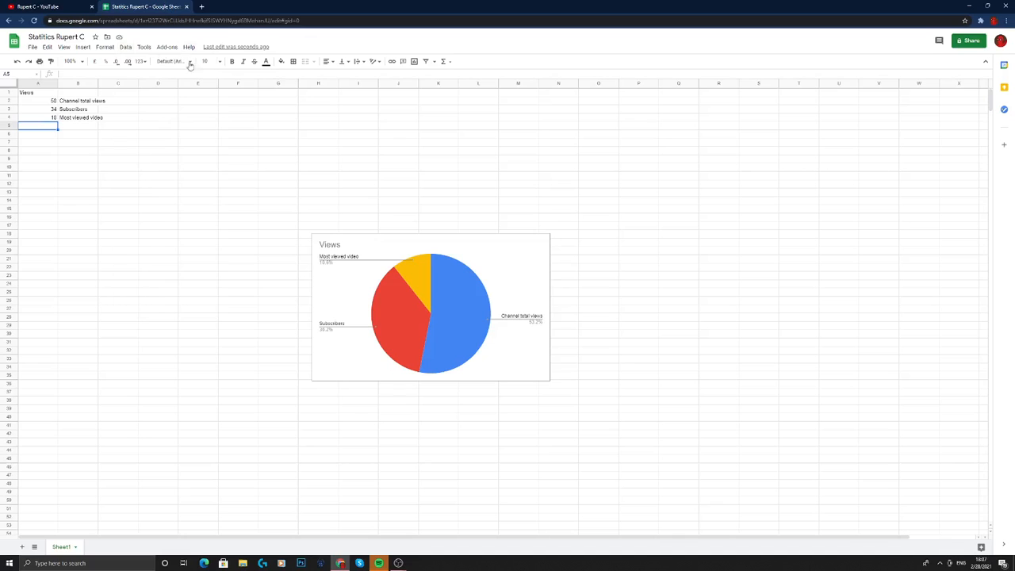
pyautogui.click(148, 48)
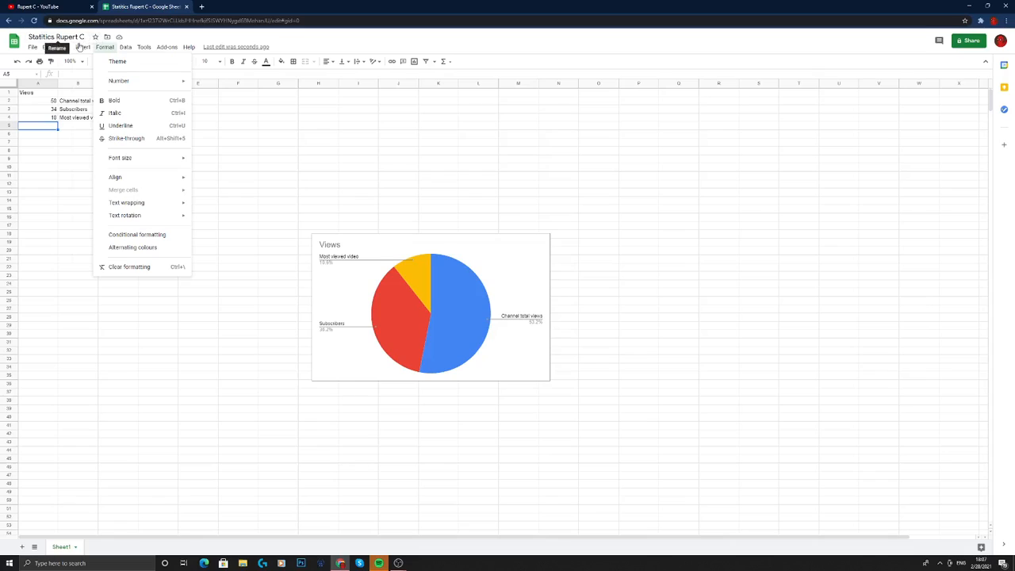
pyautogui.moveTo(80, 47)
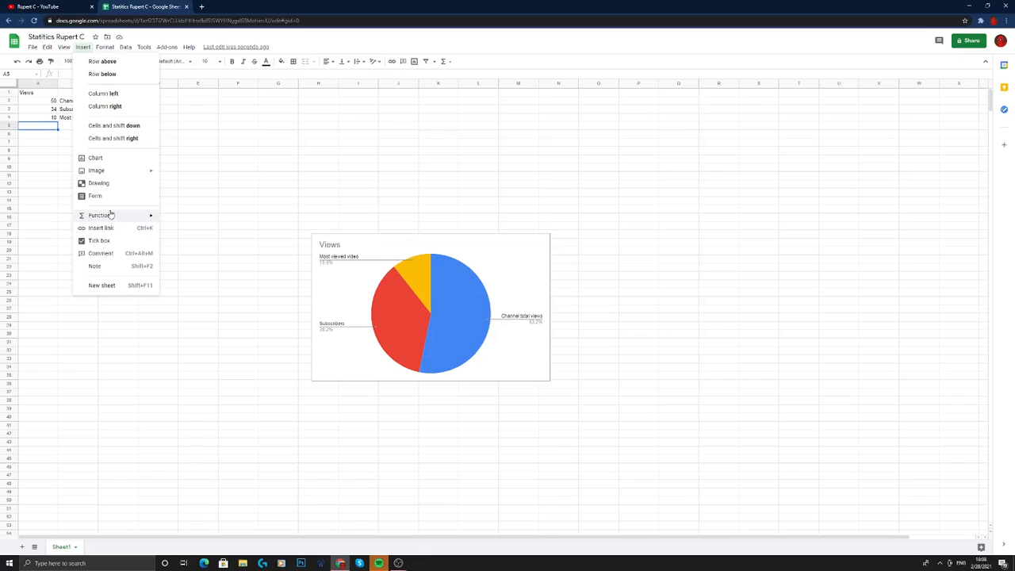
pyautogui.moveTo(111, 215)
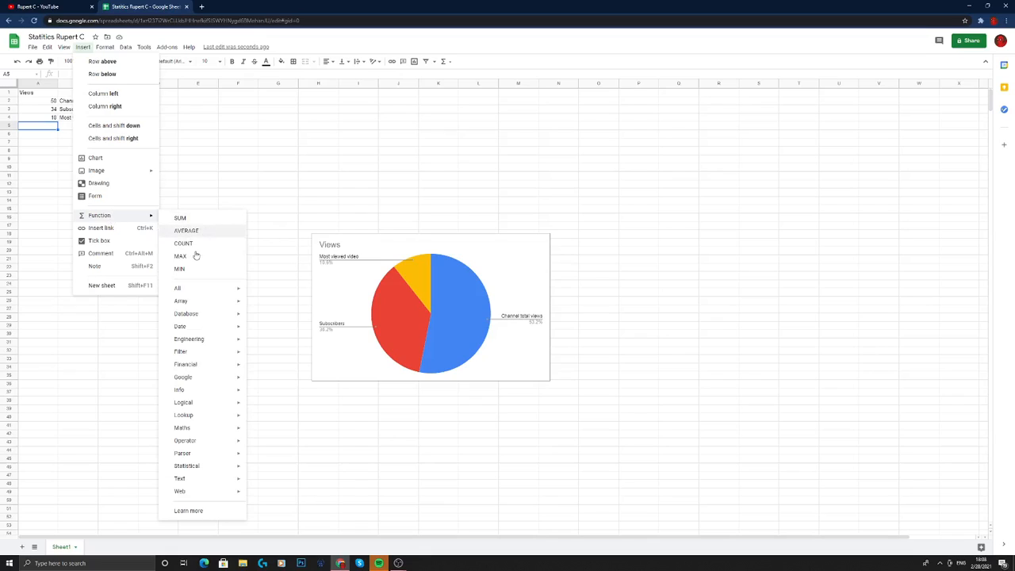
pyautogui.click(287, 45)
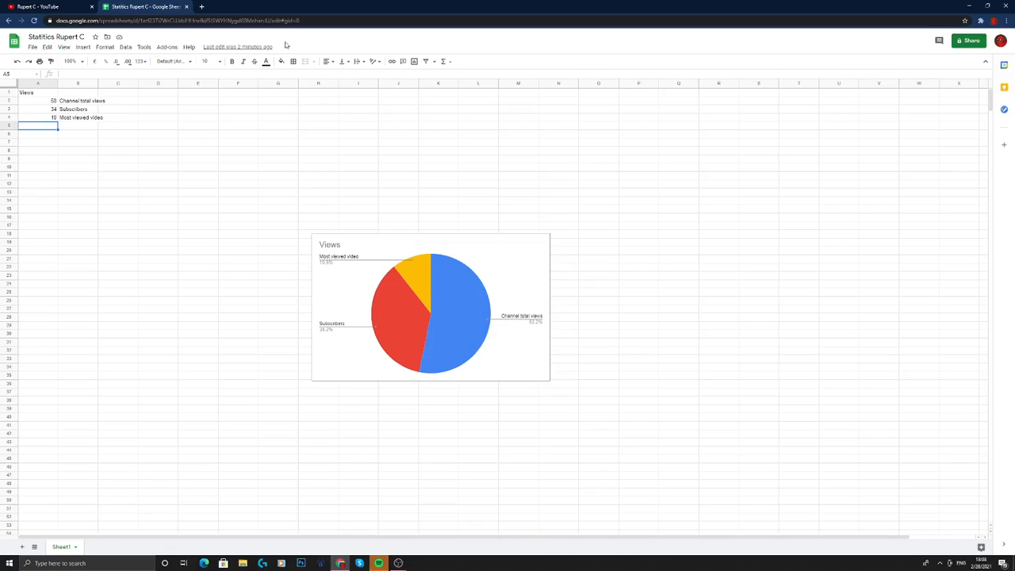
pyautogui.click(447, 64)
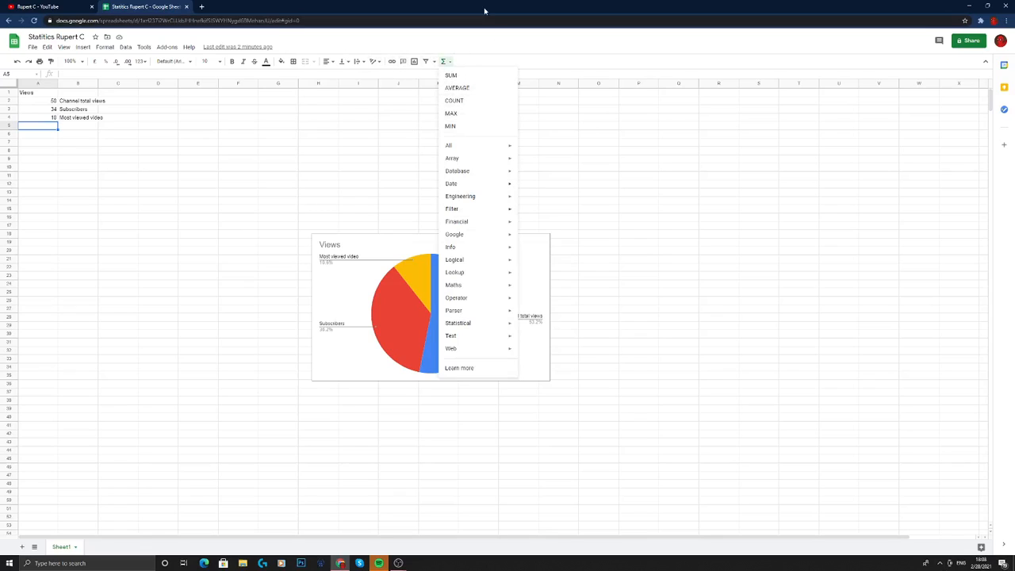
pyautogui.click(546, 43)
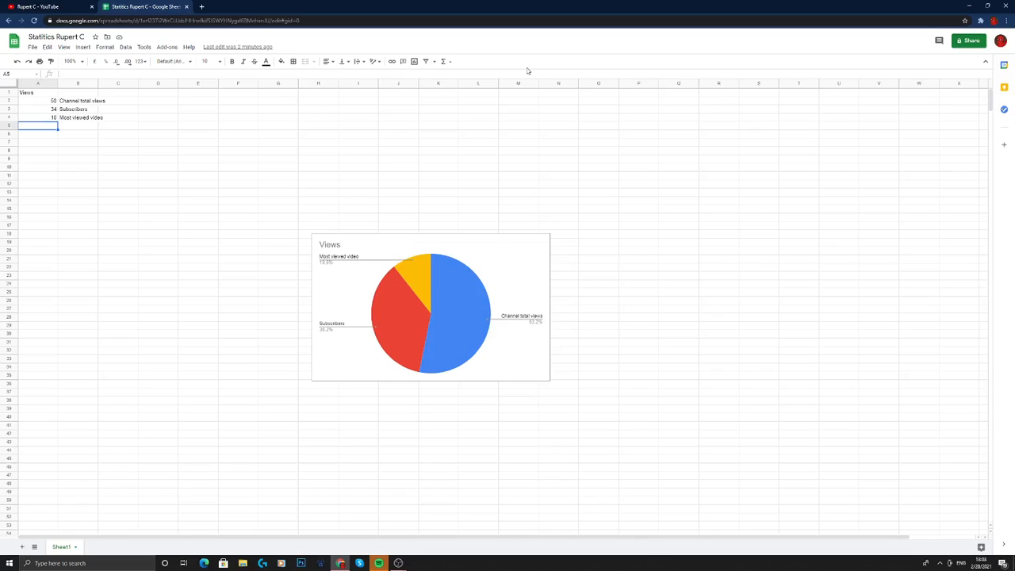
pyautogui.click(398, 563)
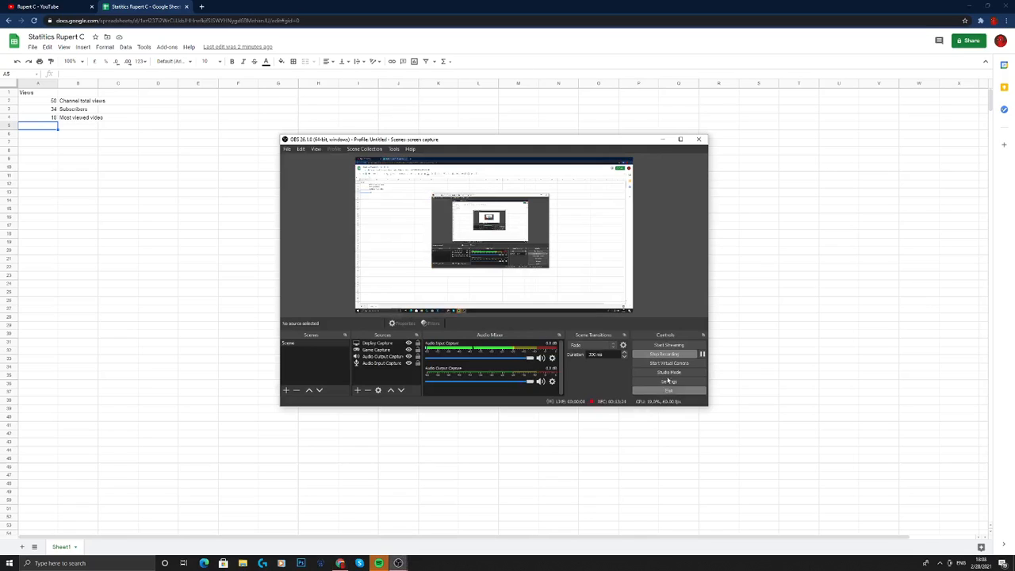